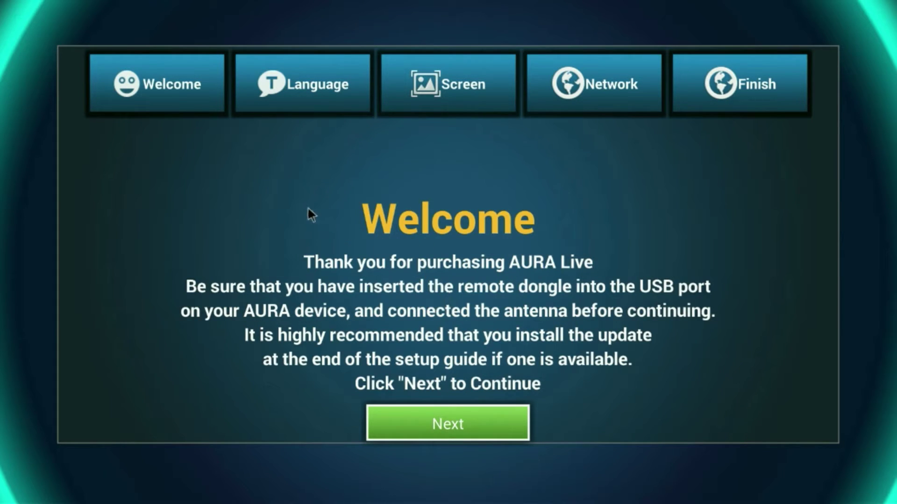
Go past the Welcome page and keep English as the language to reach the 100% Screen step
left_click(459, 422)
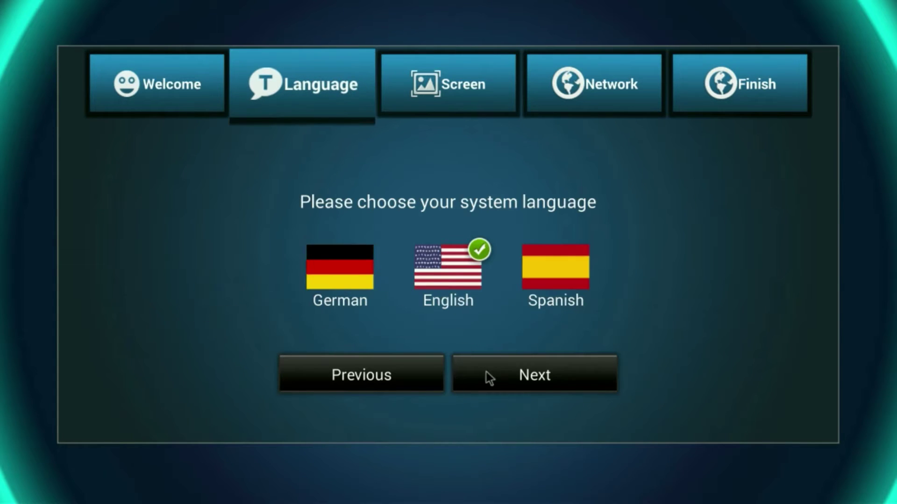
left_click(494, 386)
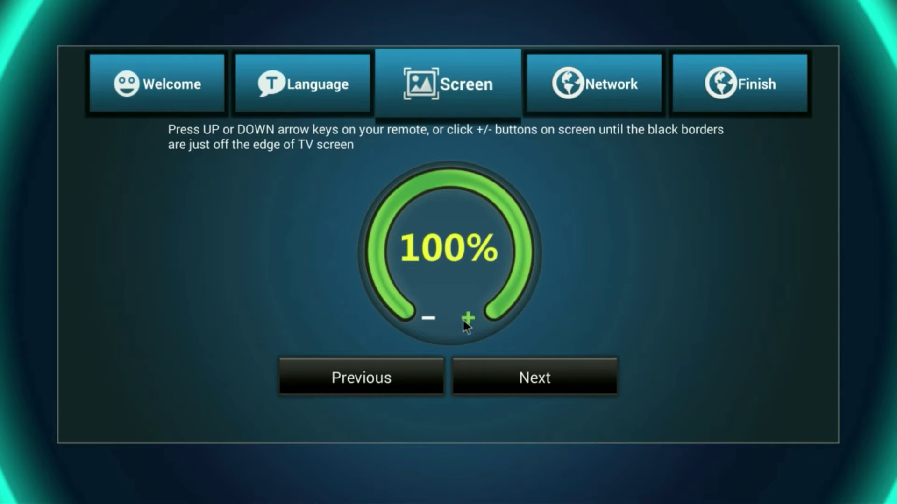
Accept 100% screen size and connect over Wi-Fi to JFWi-Fi Network with its password
left_click(493, 373)
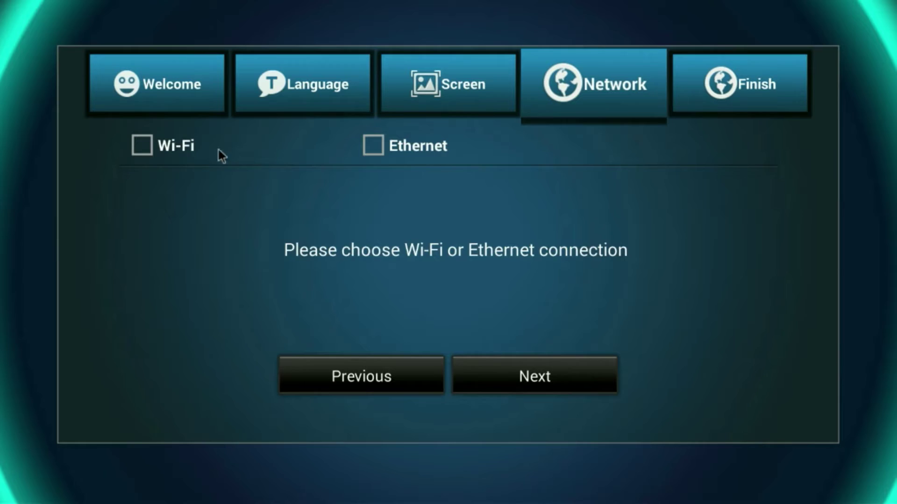
left_click(156, 158)
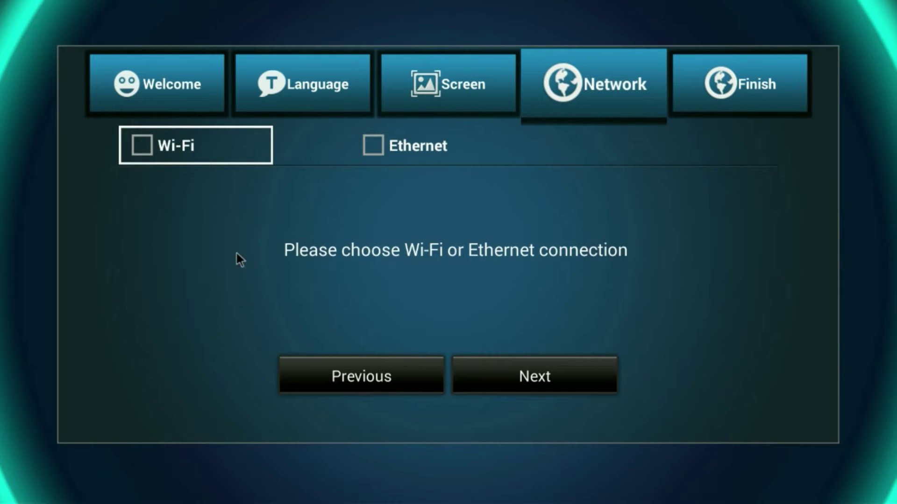
left_click(145, 145)
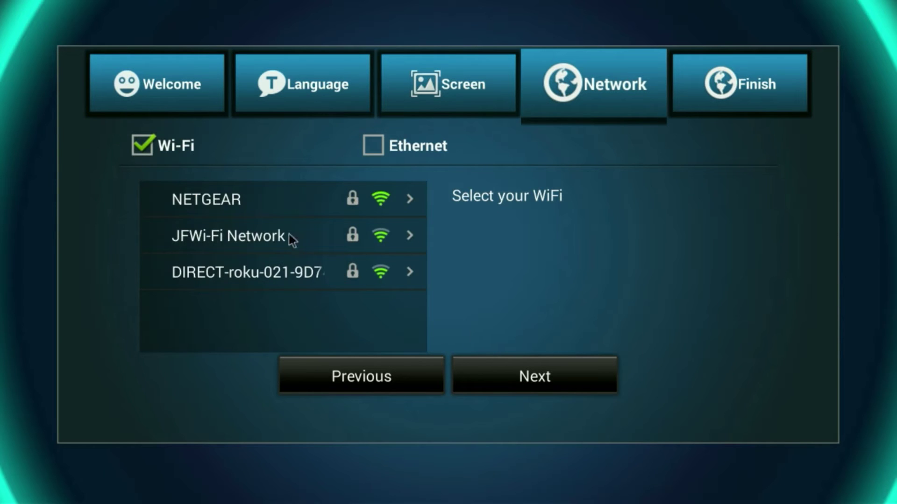
left_click(285, 235)
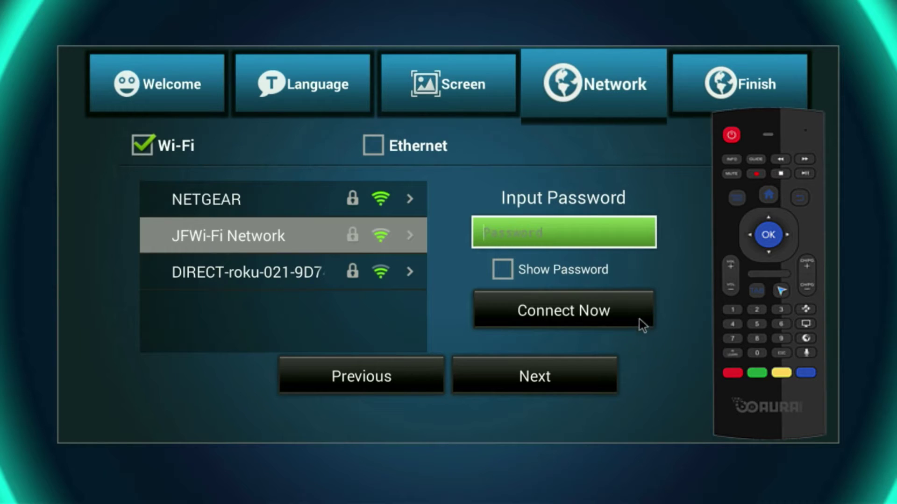
type("888888888")
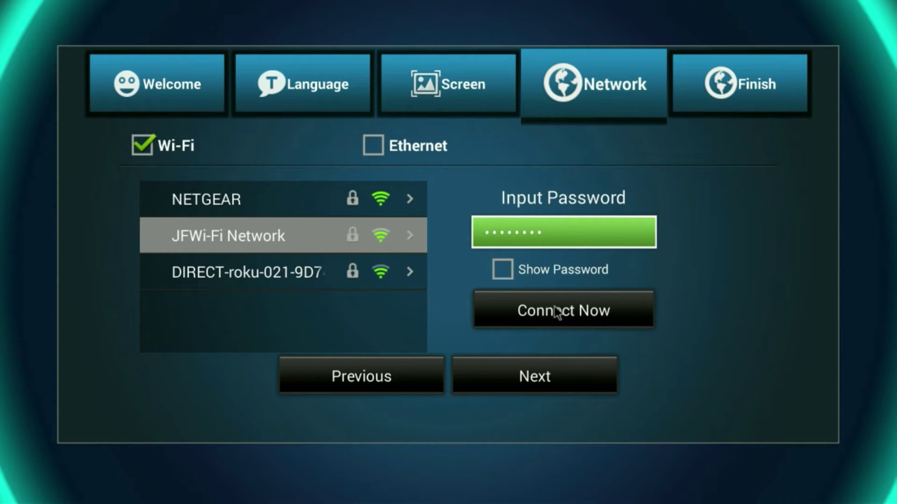
left_click(546, 309)
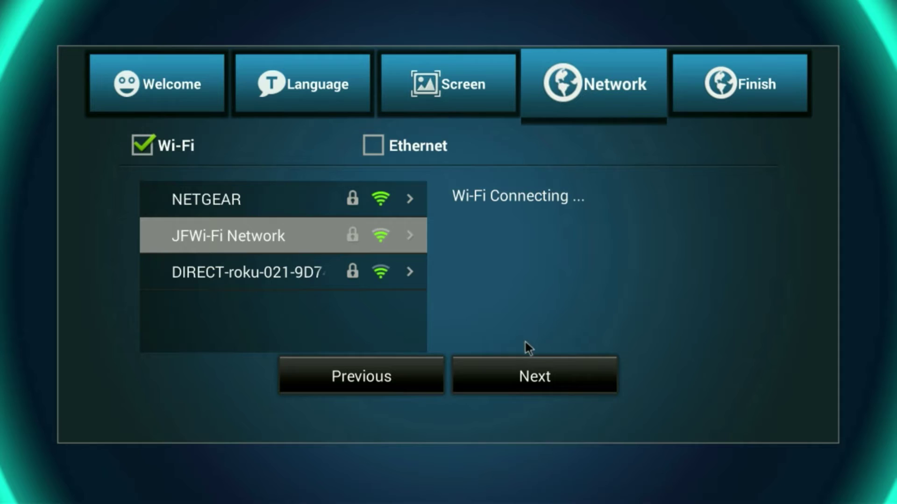
Confirm Eastern Standard Time with automatic date and time, and finish the setup wizard
left_click(516, 378)
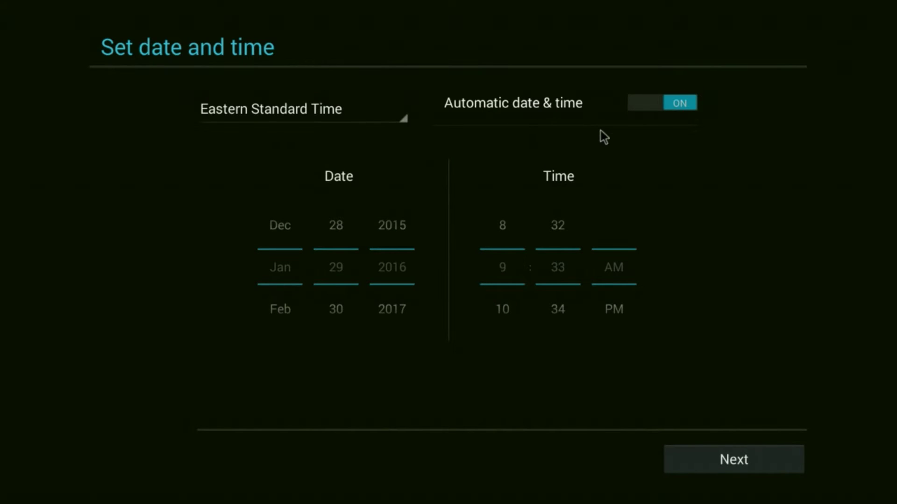
left_click(723, 458)
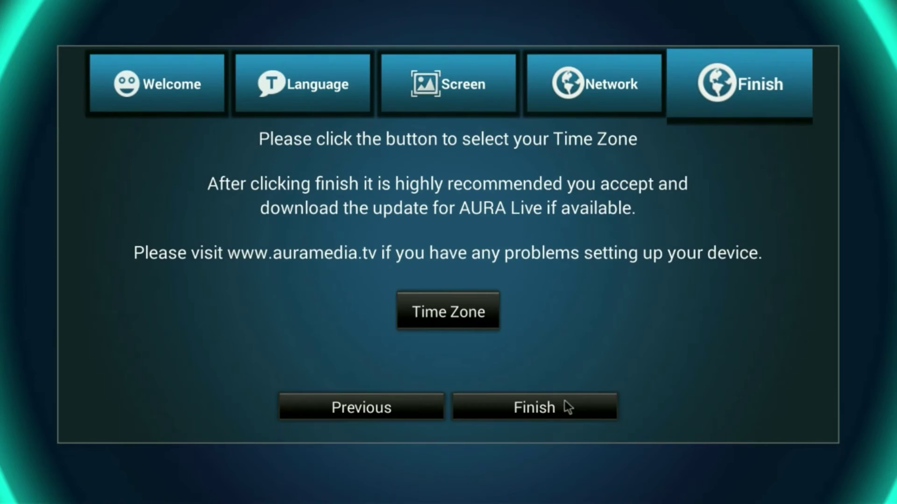
left_click(548, 405)
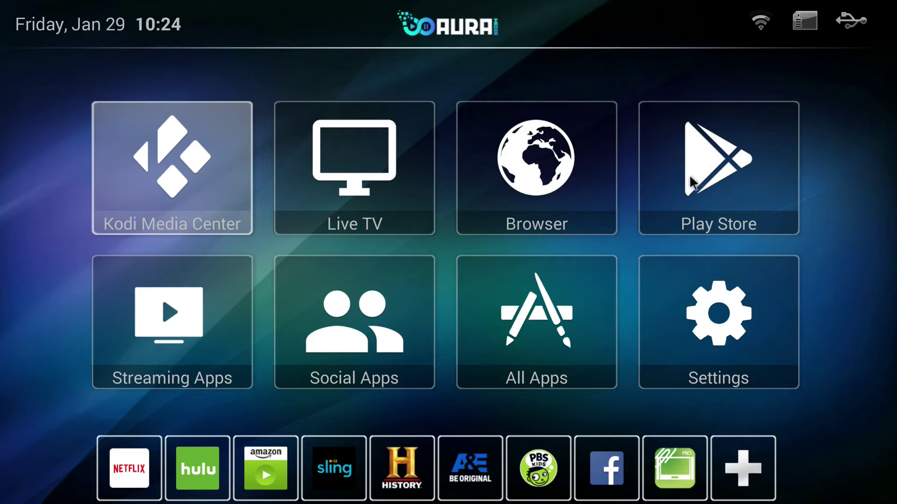
Launch Google Play Store and go to My apps from the navigation drawer
left_click(693, 183)
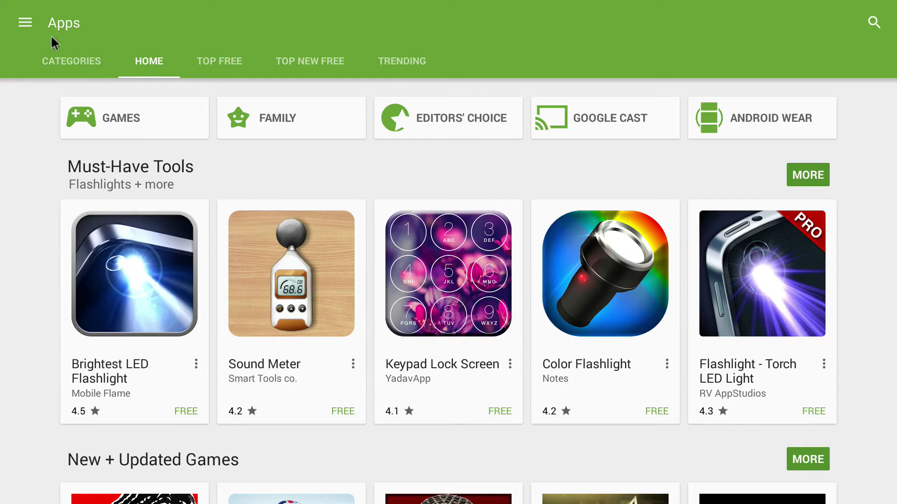
left_click(27, 11)
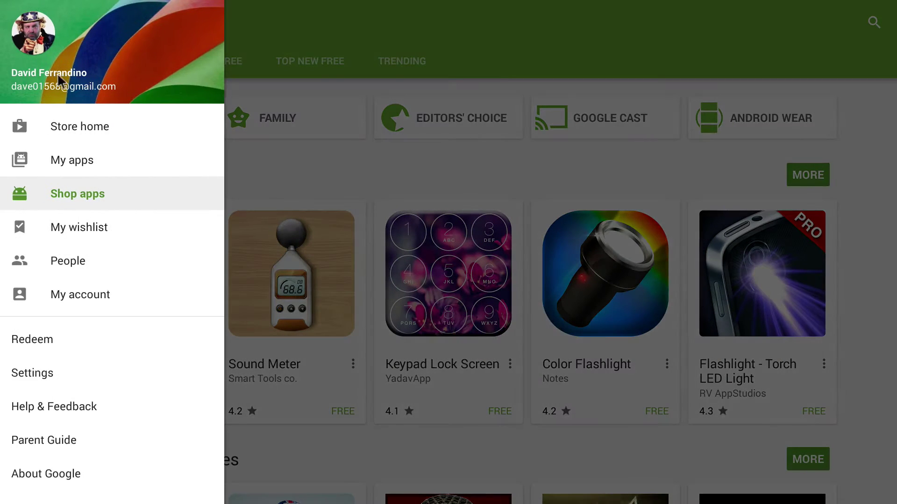
left_click(65, 134)
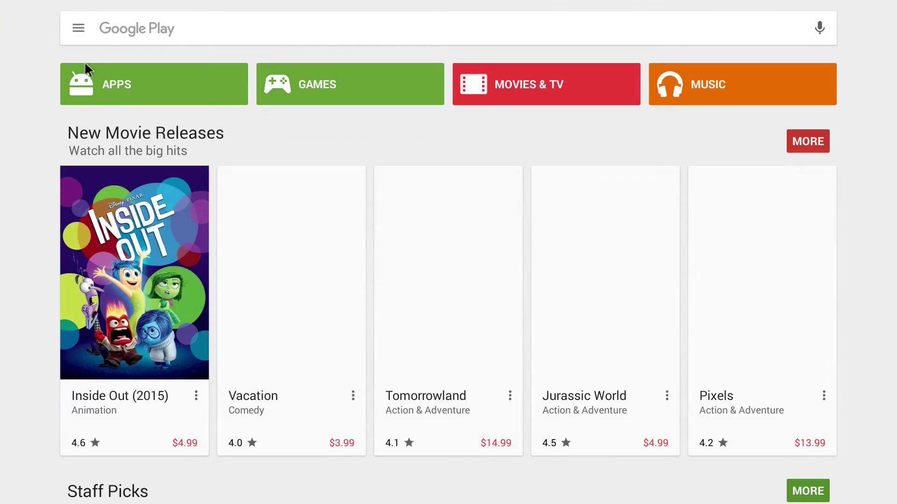
left_click(82, 39)
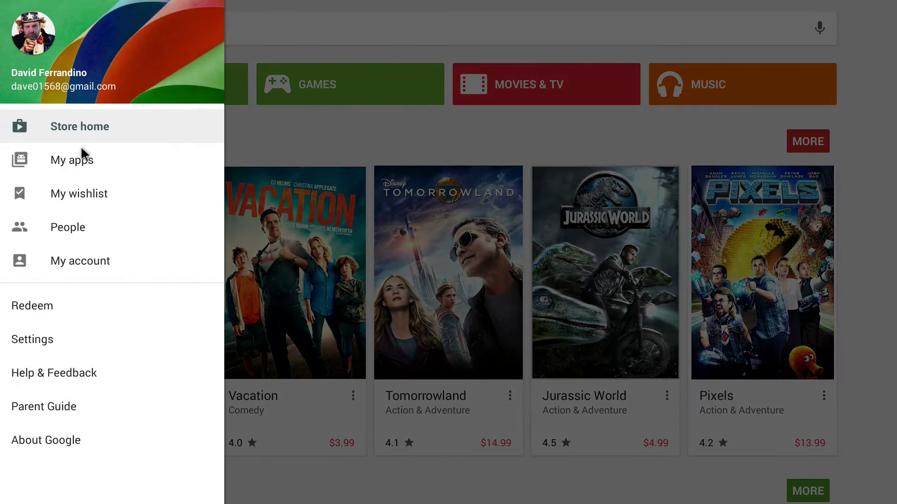
left_click(91, 160)
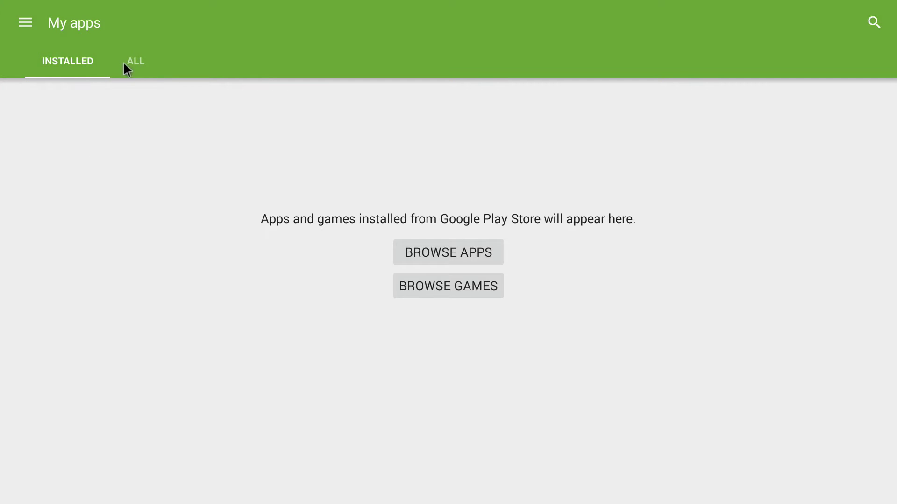
Show ALL apps and step through Angry Birds 2, DLNA/UPnP Sender, HBO NOW and the VPN entries
left_click(139, 67)
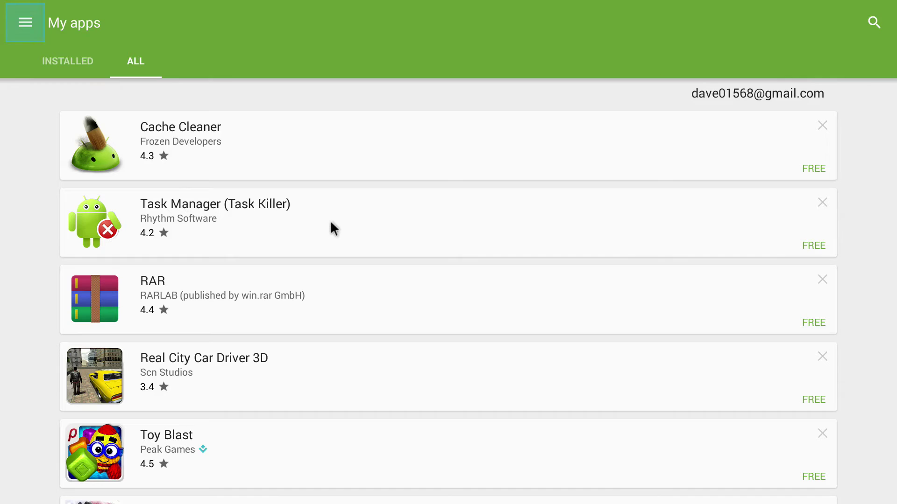
key("Down")
key("Down")
key("Down")
key("Down")
key("Down")
key("Down")
key("Down")
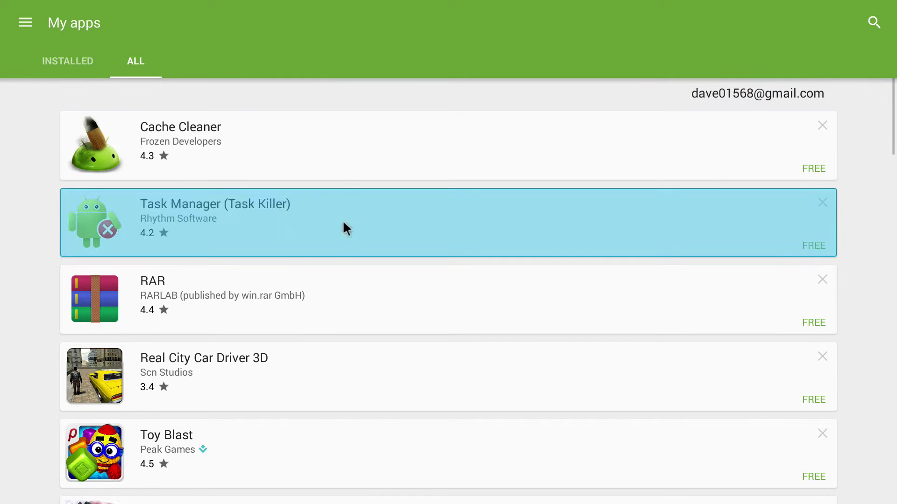
key("Down")
key("Down")
key("Down")
key("Down")
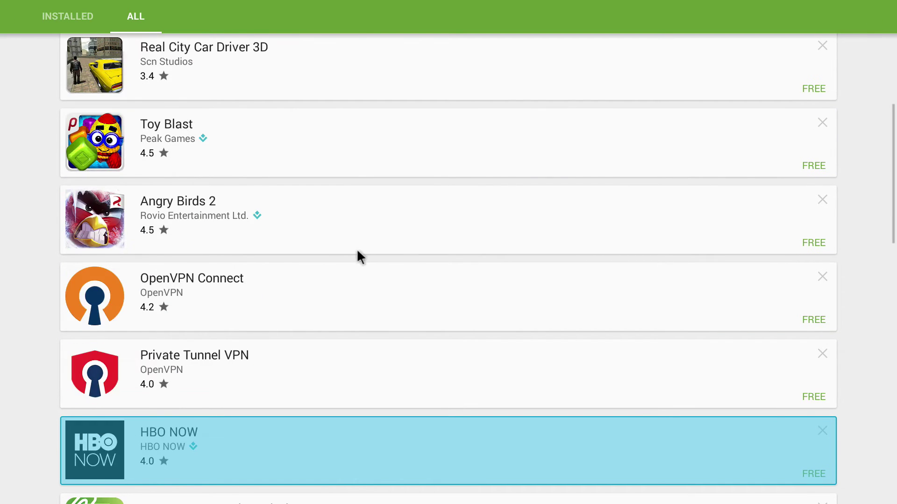
key("Down")
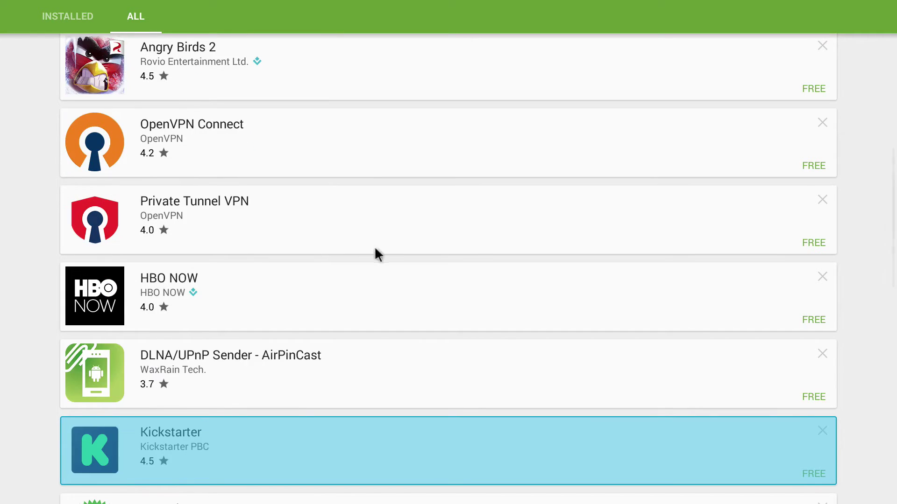
key("Up")
key("Up")
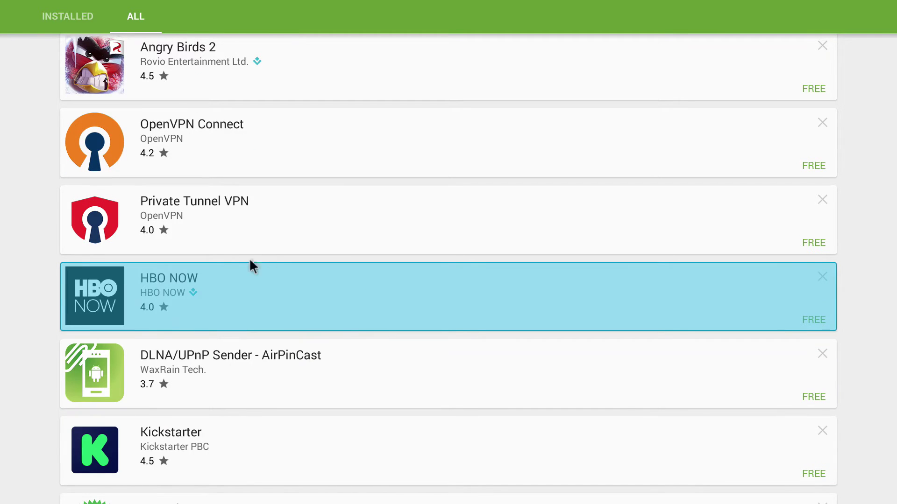
key("Up")
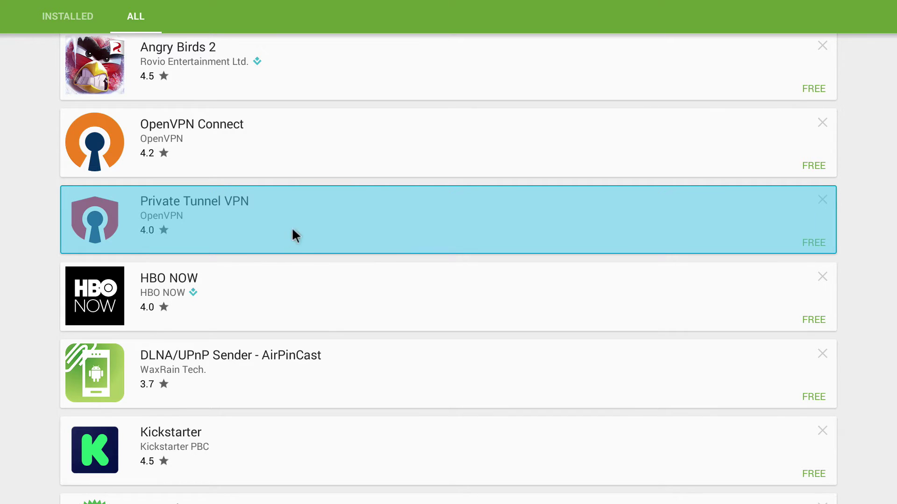
key("Up")
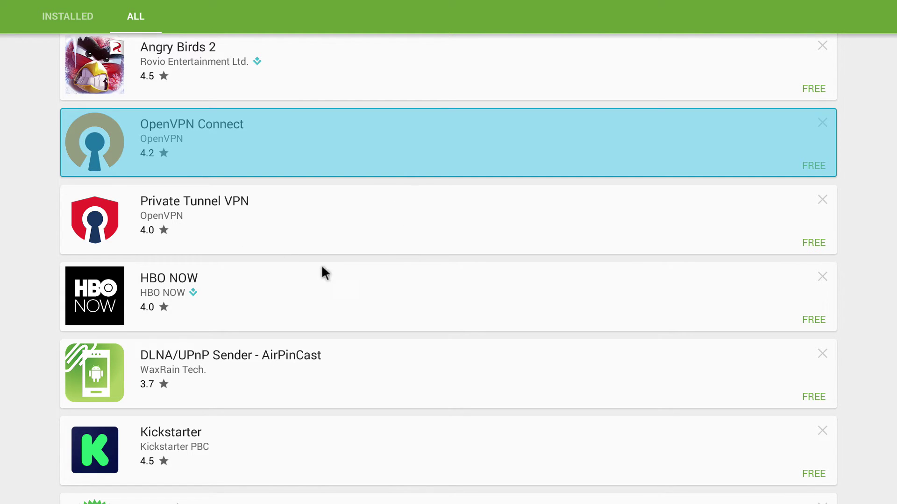
Select Private Tunnel VPN, then move back up past OpenVPN Connect and Angry Birds 2 to HBO NOW
left_click(415, 242)
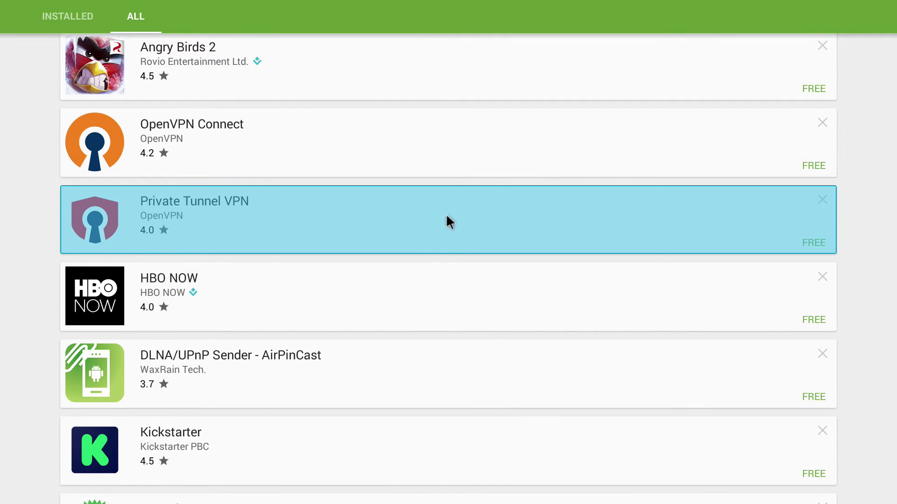
key("Up")
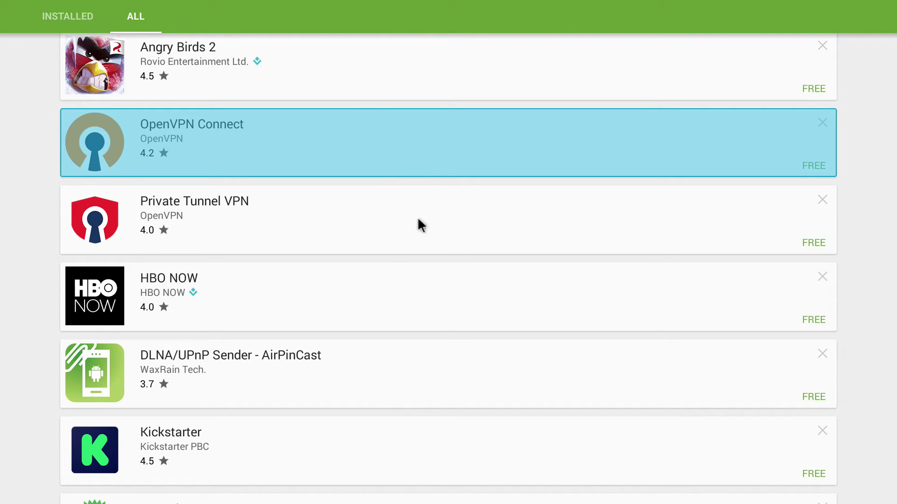
key("Up")
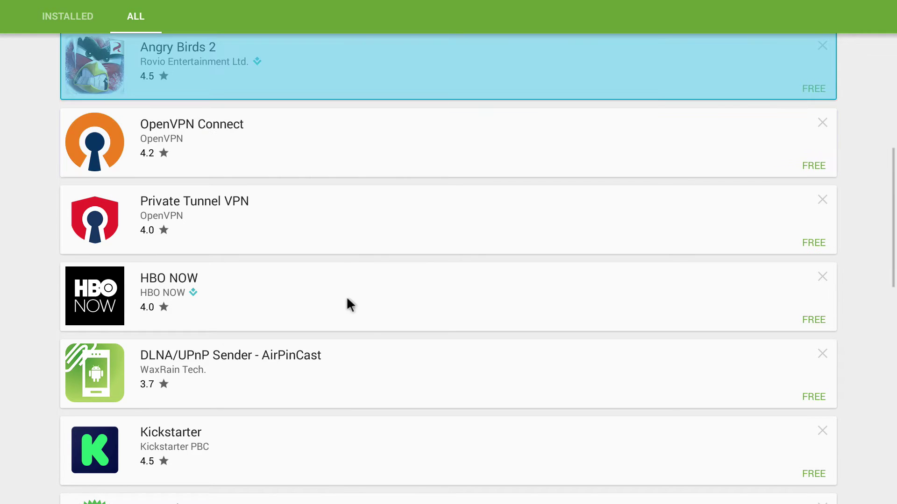
scroll(363, 309, "up", 5)
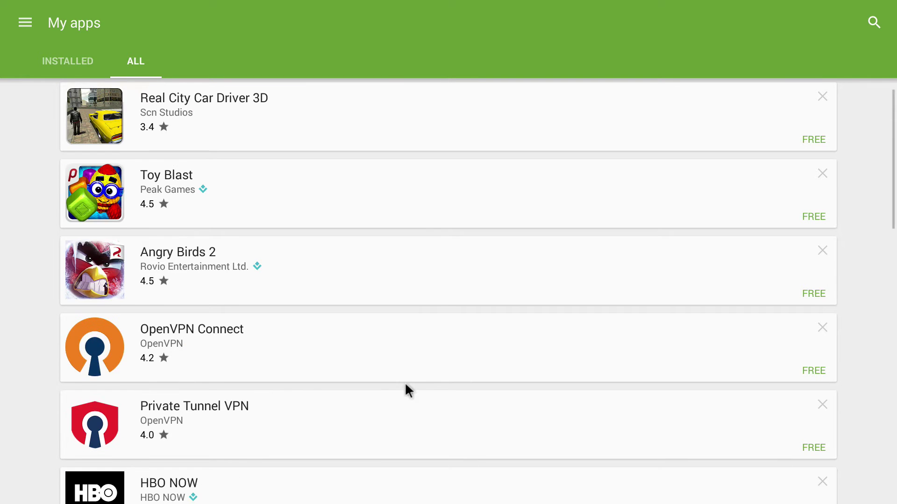
scroll(406, 388, "up", 4)
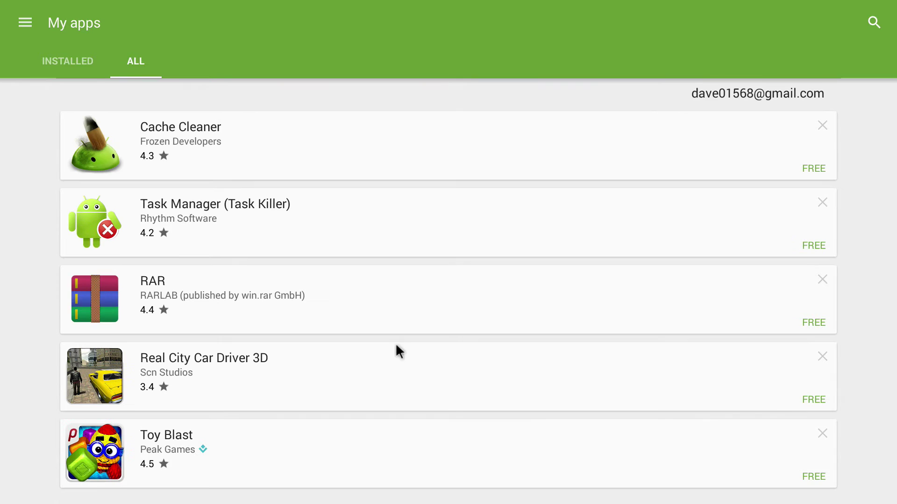
key("Down")
key("Down")
key("Down")
key("Down")
key("Down")
key("Down")
key("Down")
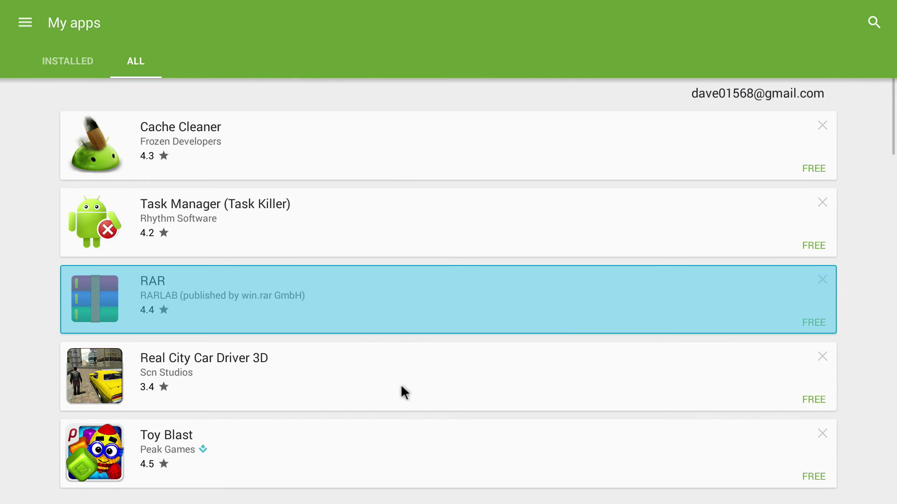
key("Down")
key("Down")
key("Down")
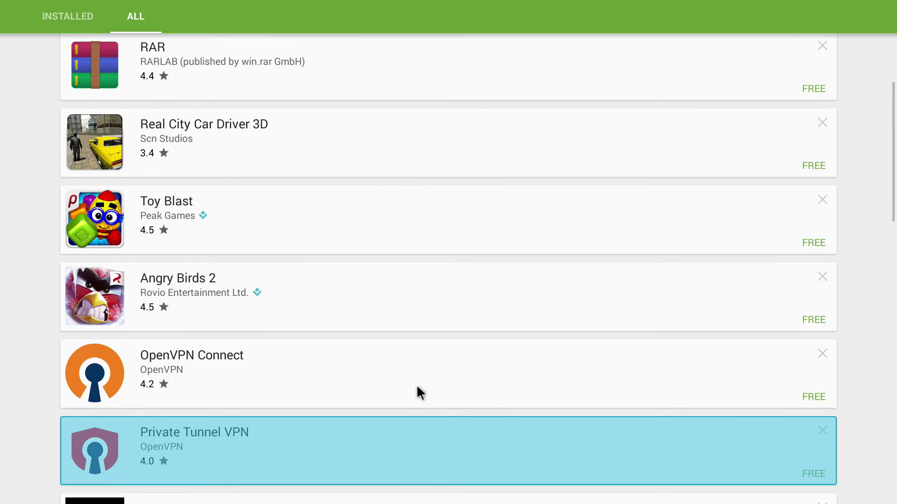
View the OpenVPN Connect details page, then back out of Play Store to the launcher
left_click(355, 317)
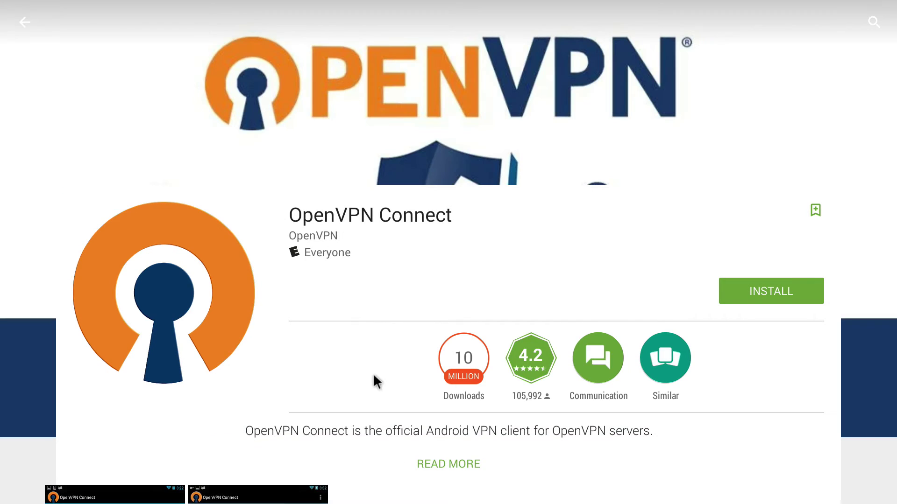
key("Escape")
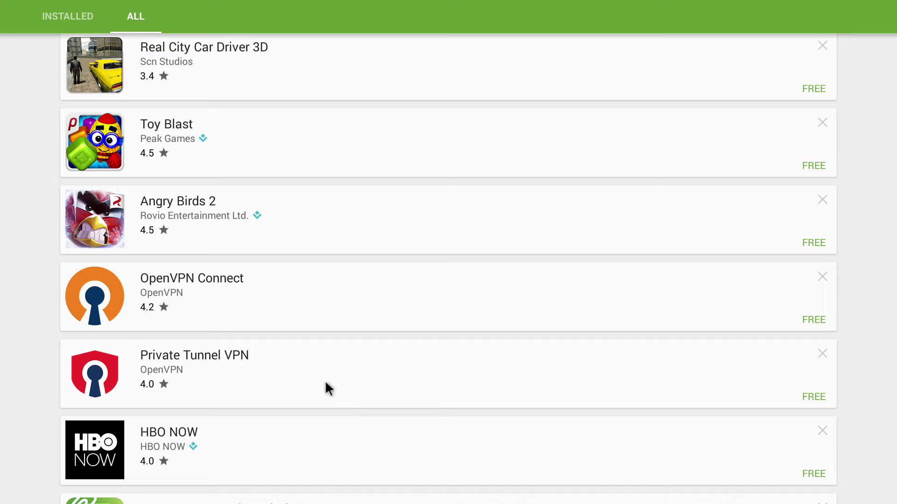
key("Escape")
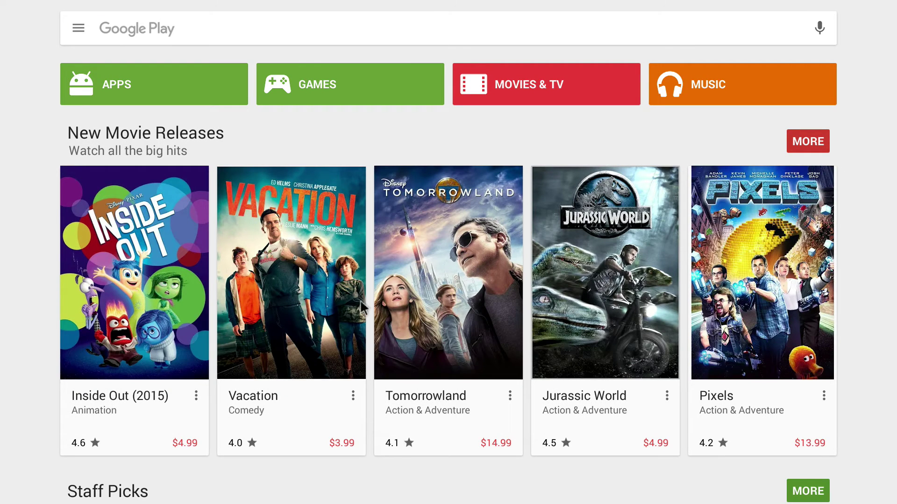
key("Escape")
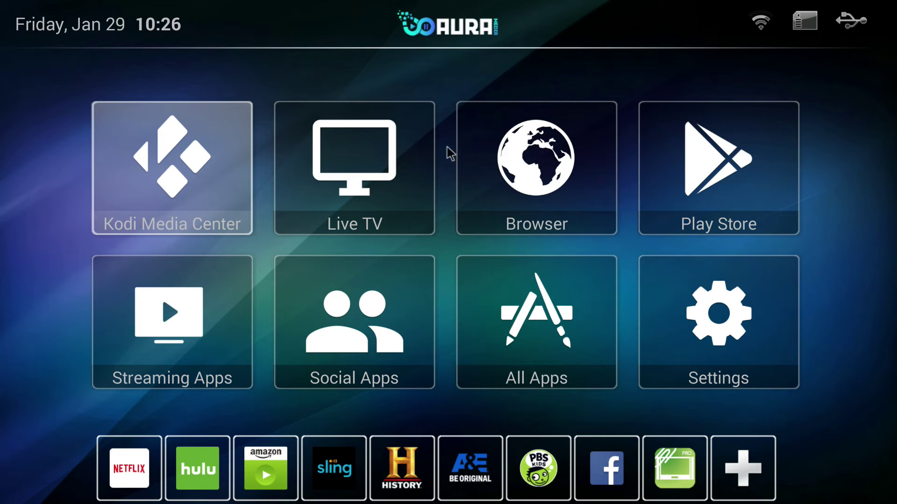
Launch the Browser on the Google homepage and move focus to the Advertising footer link
left_click(513, 160)
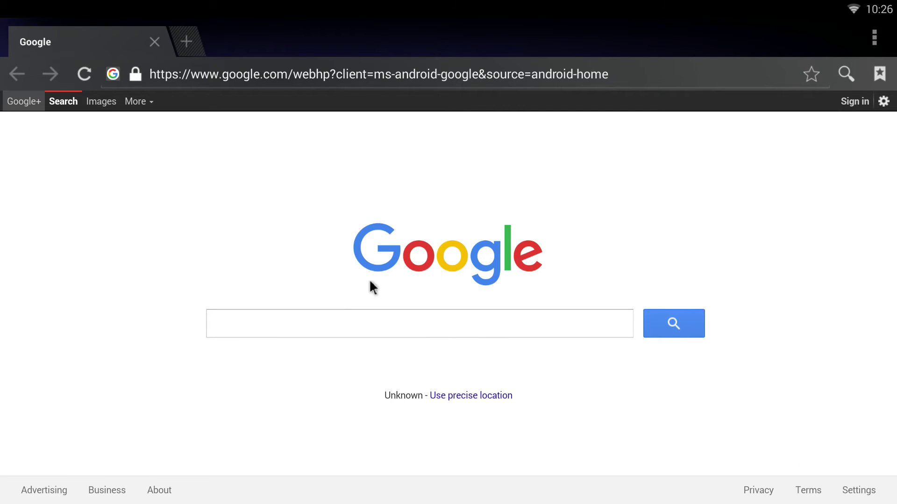
key("Down")
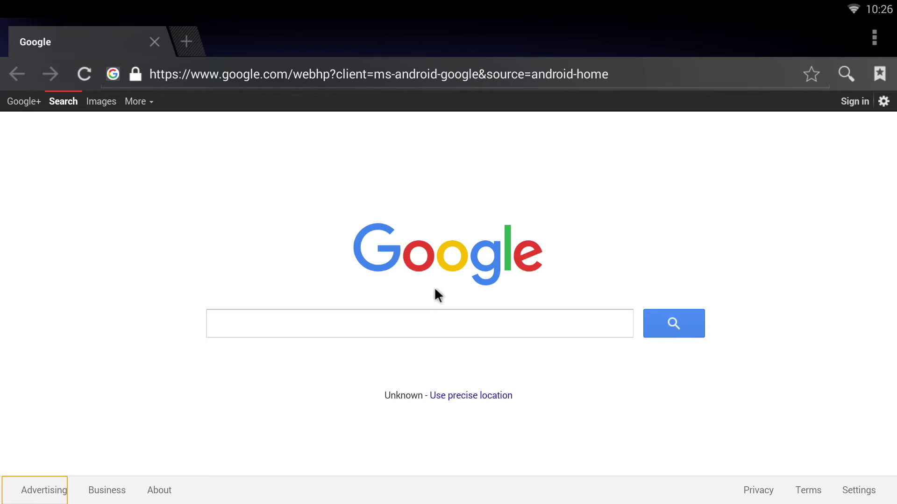
Return home from the browser, scroll through the 34-app All Apps grid, then close it
key("Home")
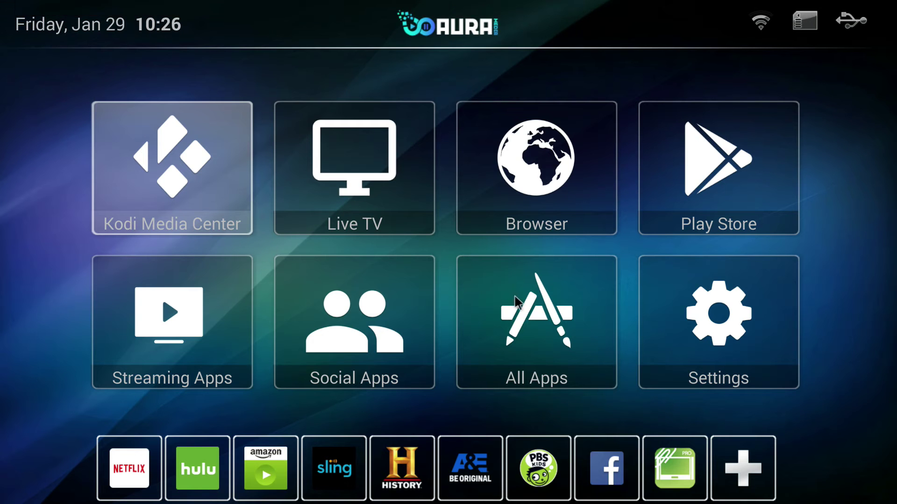
left_click(532, 317)
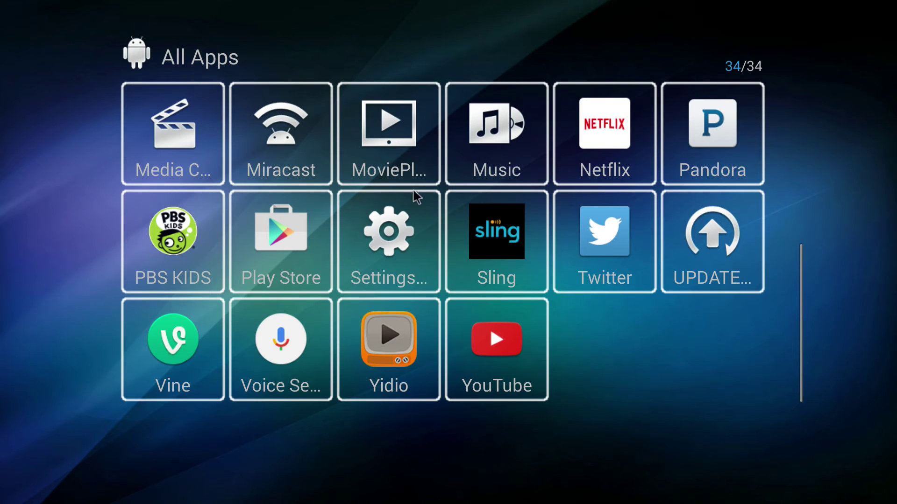
scroll(482, 251, "down", 2)
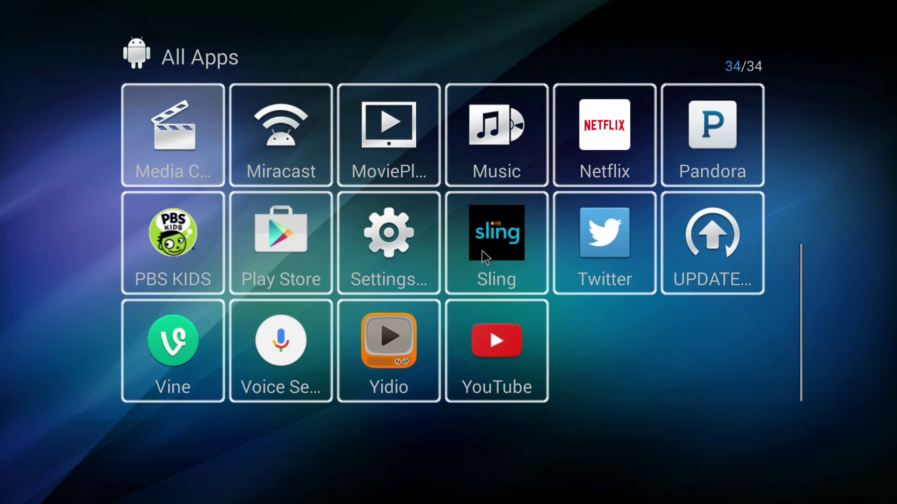
scroll(496, 269, "down", 4)
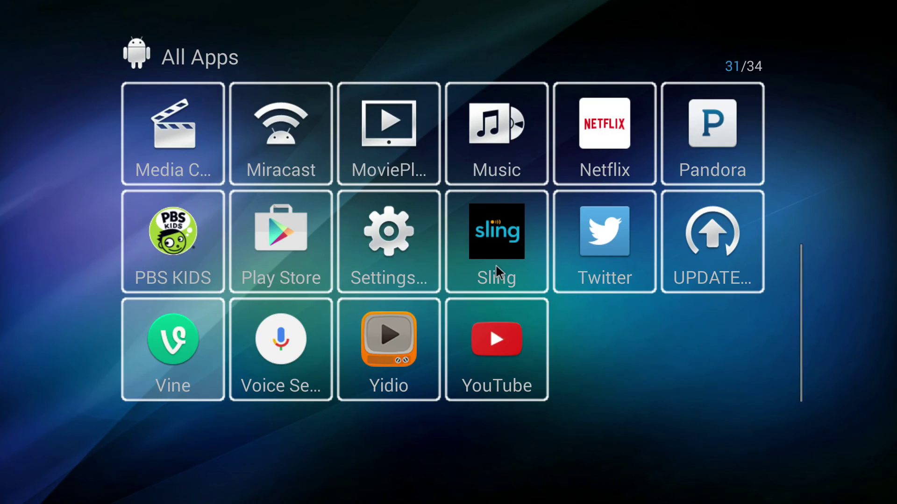
key("Escape")
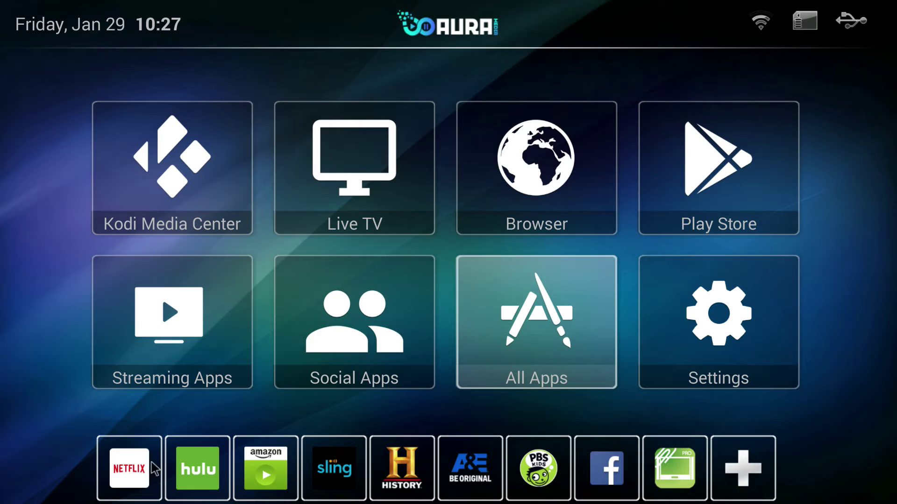
Open the shortcut-app picker from the plus tile and browse entries like Vine, A&E and Gallery
left_click(752, 467)
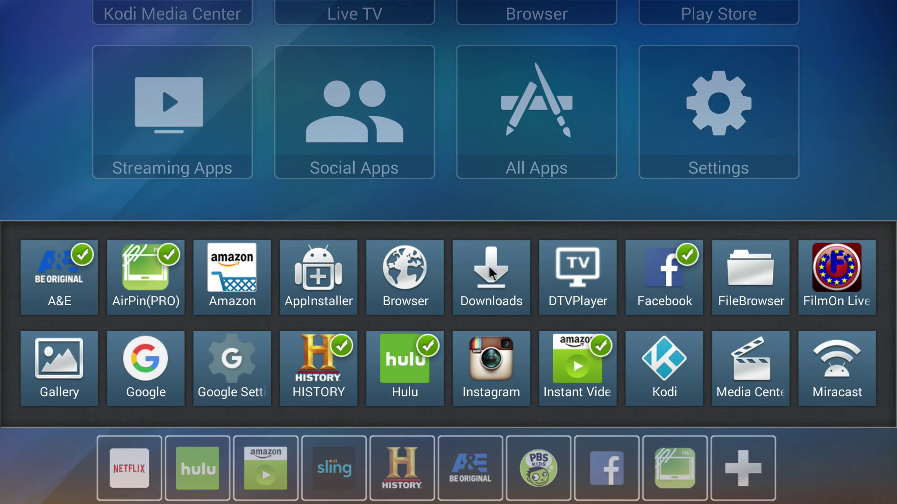
key("Down")
key("Down")
key("Down")
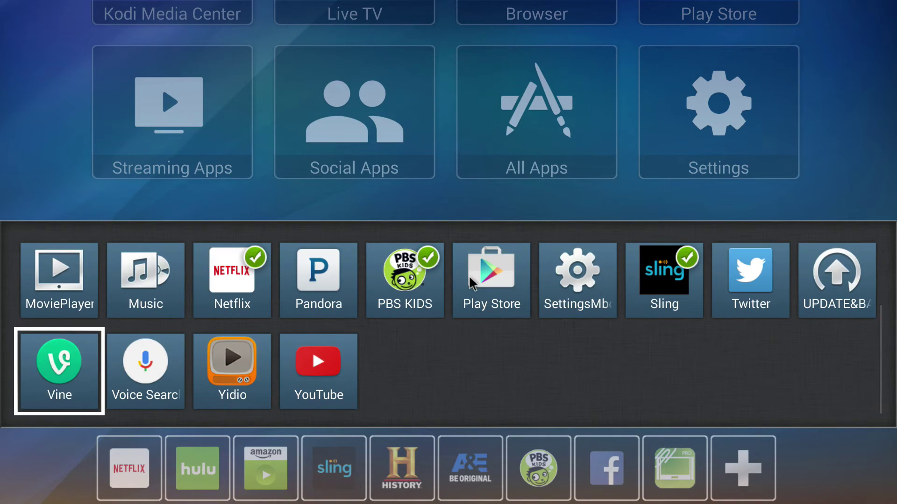
key("Up")
key("Up")
key("Up")
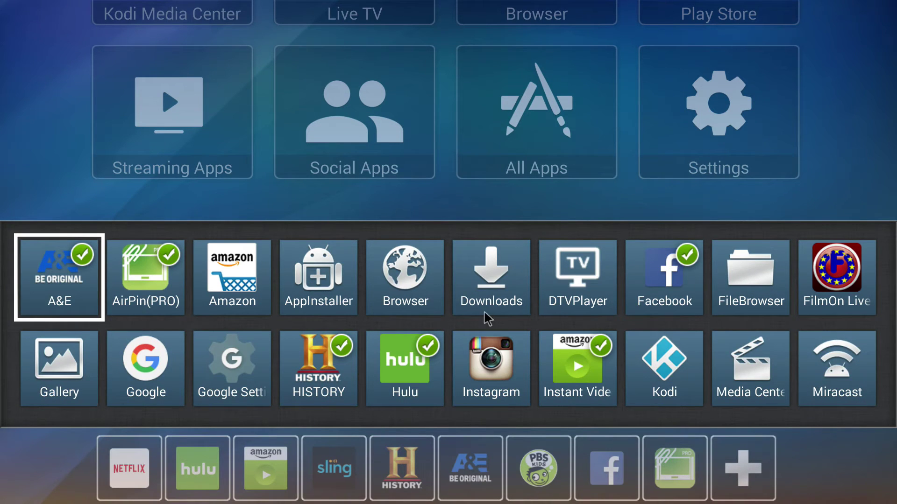
key("Down")
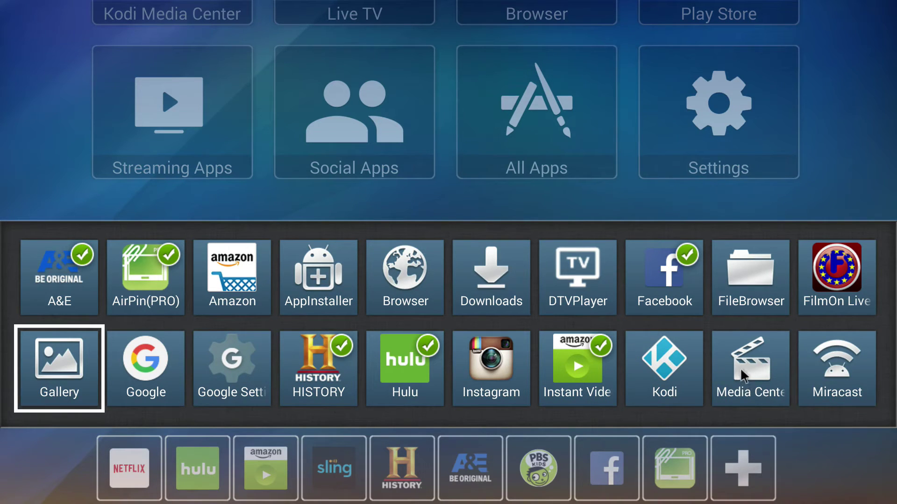
scroll(743, 375, "down", 1)
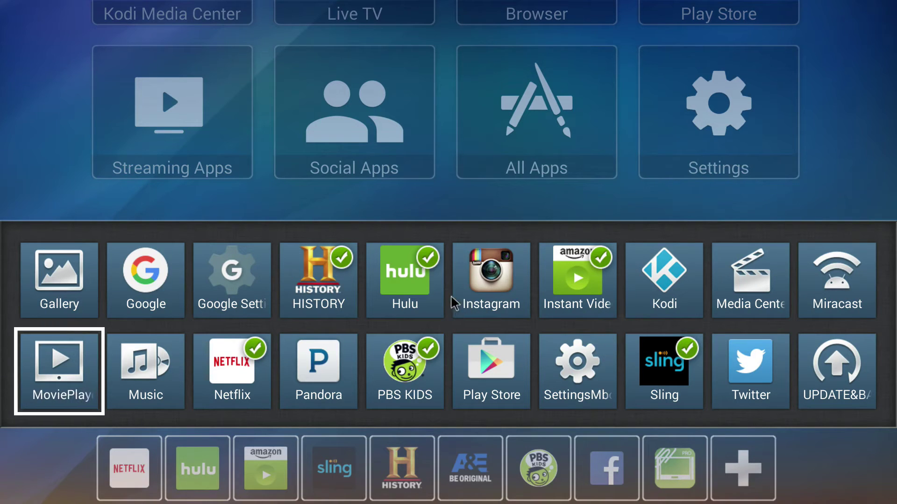
key("Down")
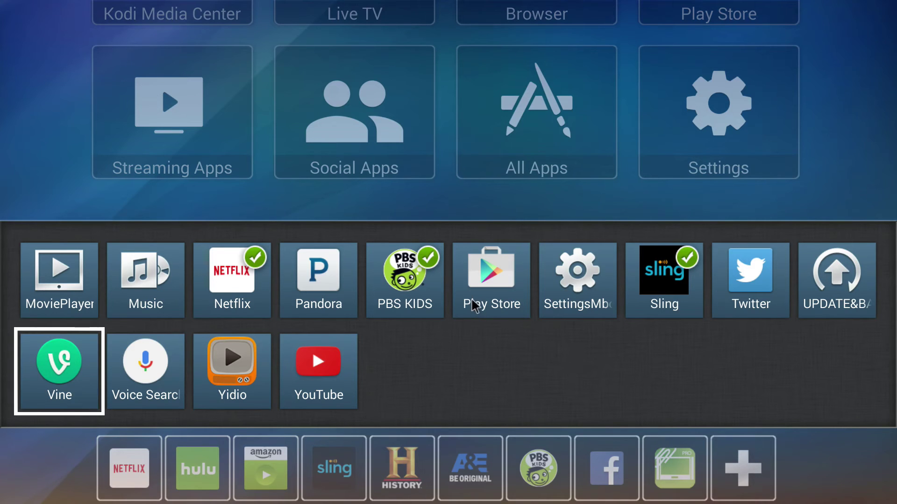
key("Up")
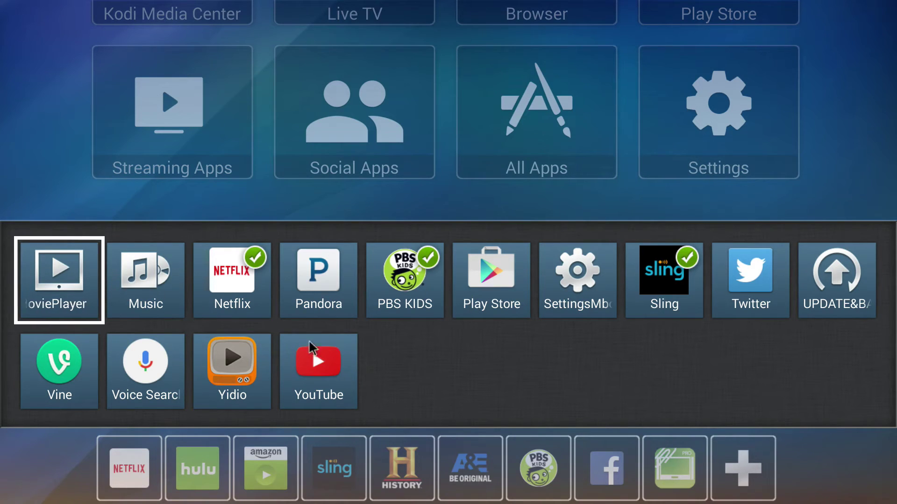
key("Up")
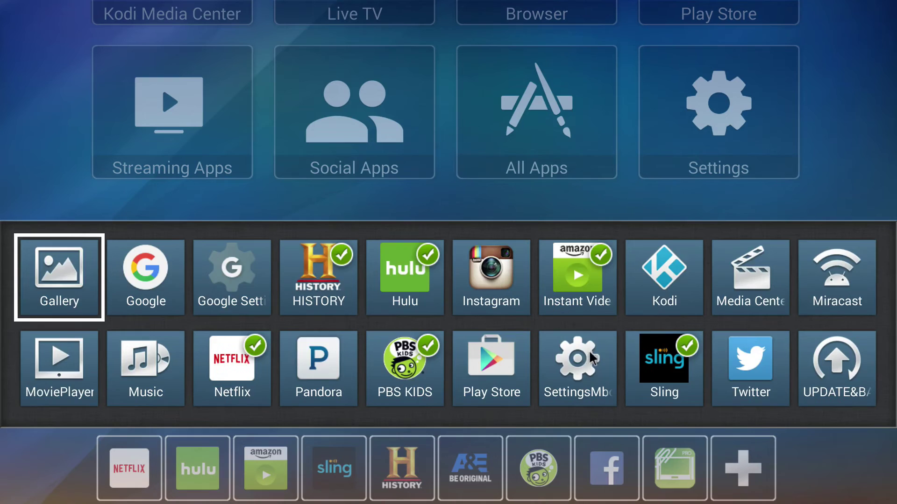
key("Up")
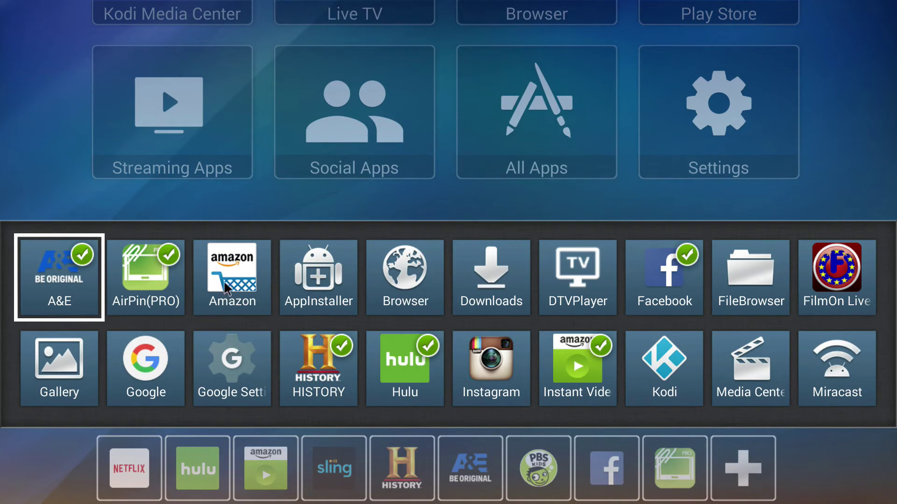
left_click(233, 268)
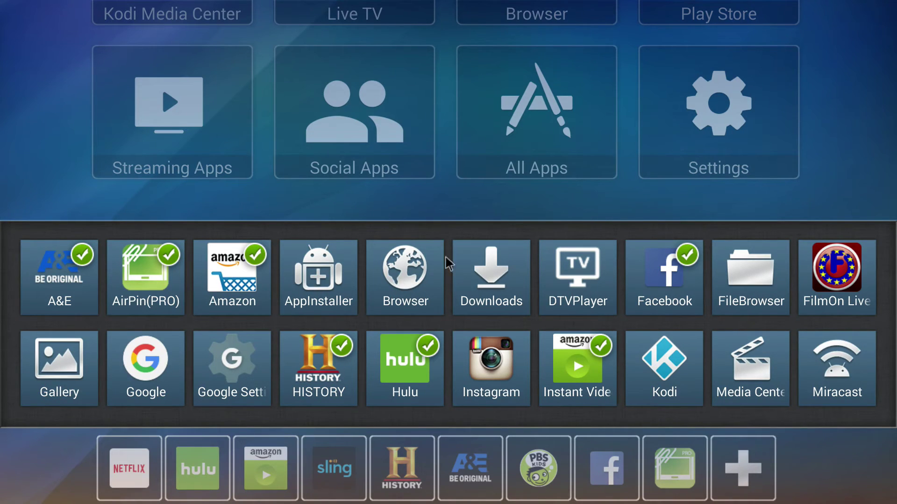
scroll(472, 327, "up", 2)
scroll(472, 327, "up", 1)
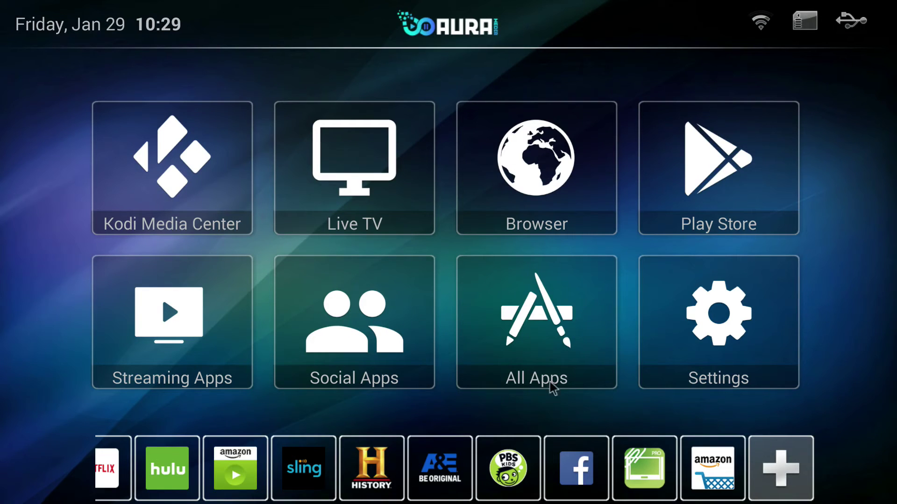
In Settings, keep HDMI output at 1080p-60hz, toggle Hide Status Bar off and back on, then view Advanced
left_click(706, 333)
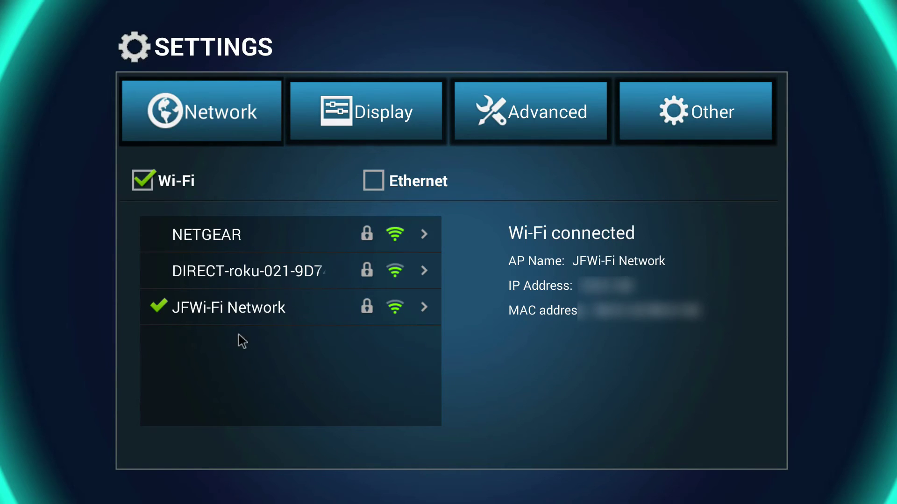
left_click(362, 119)
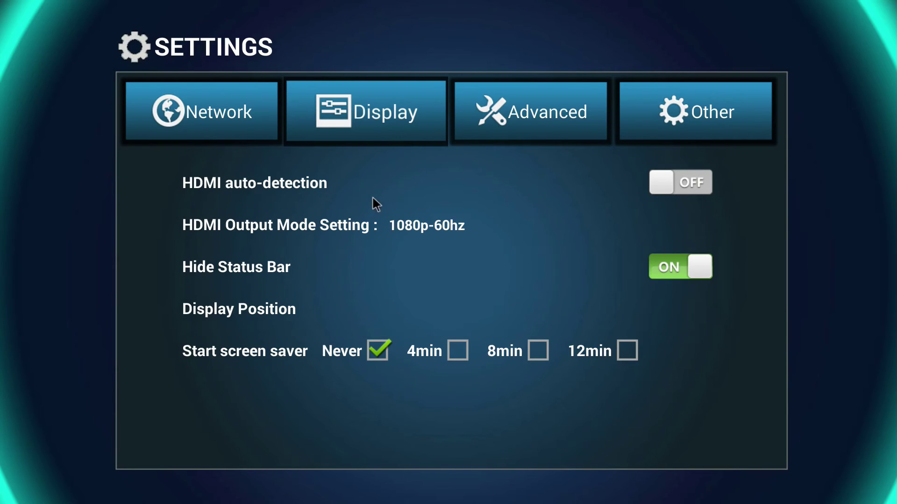
left_click(408, 226)
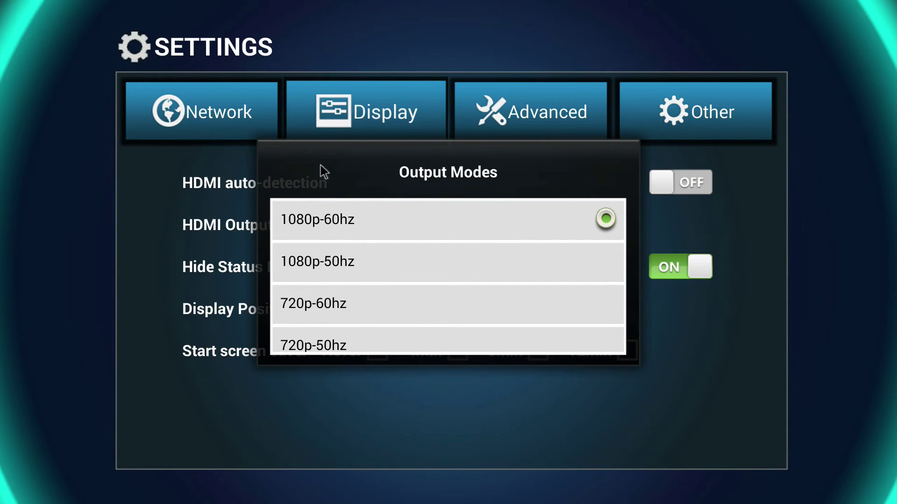
left_click(312, 233)
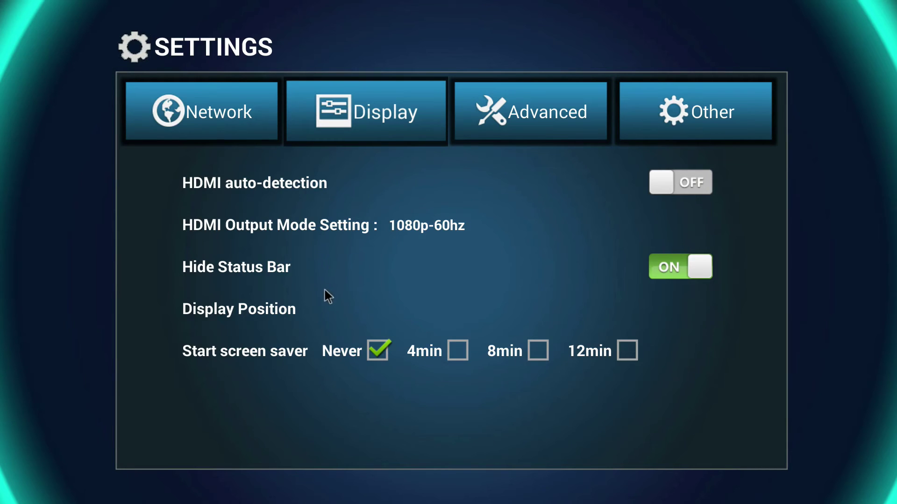
left_click(683, 279)
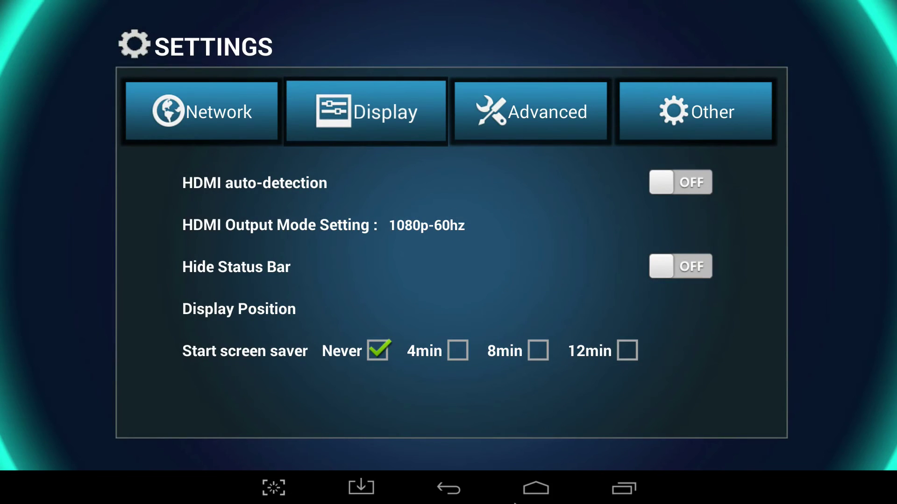
left_click(682, 274)
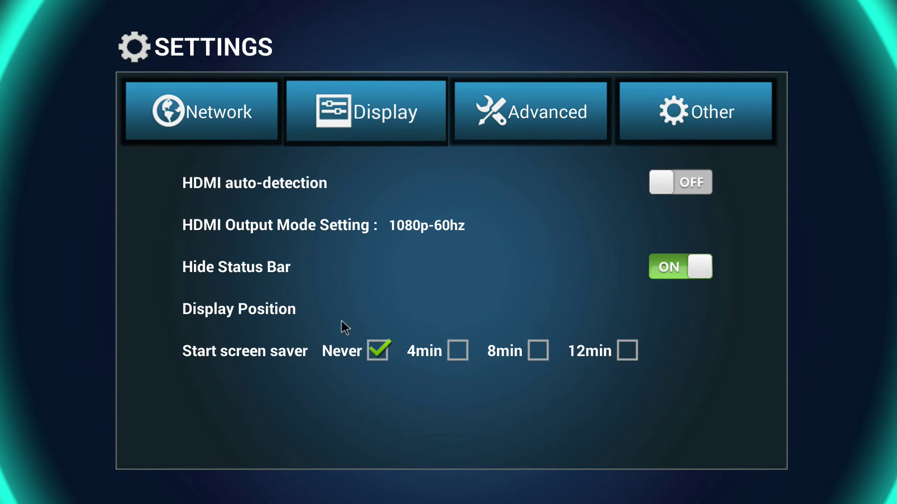
left_click(495, 131)
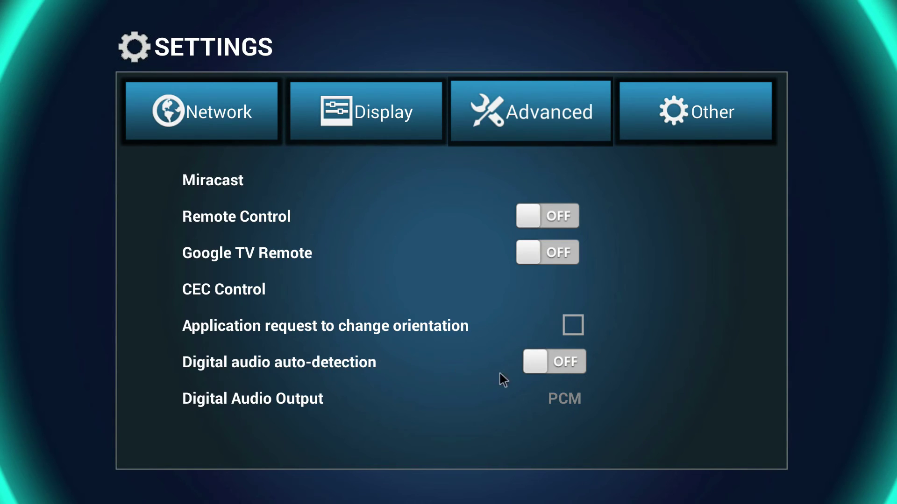
left_click(542, 360)
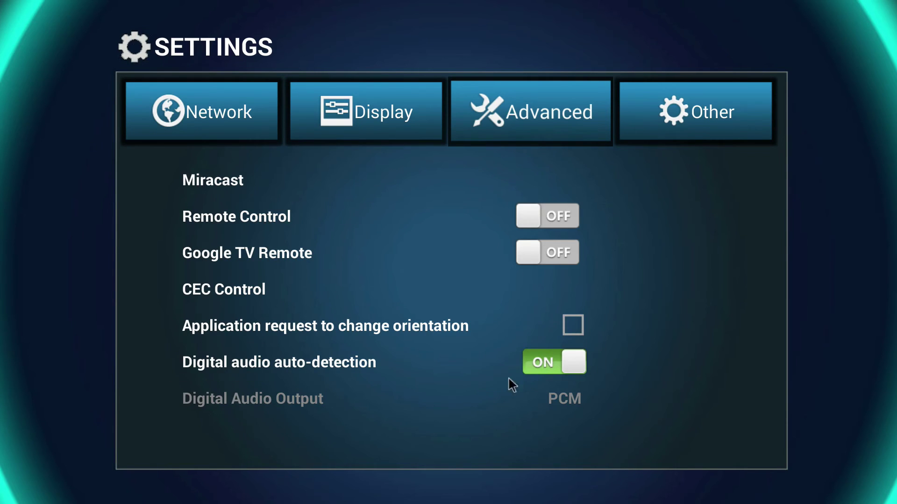
left_click(553, 358)
left_click(559, 386)
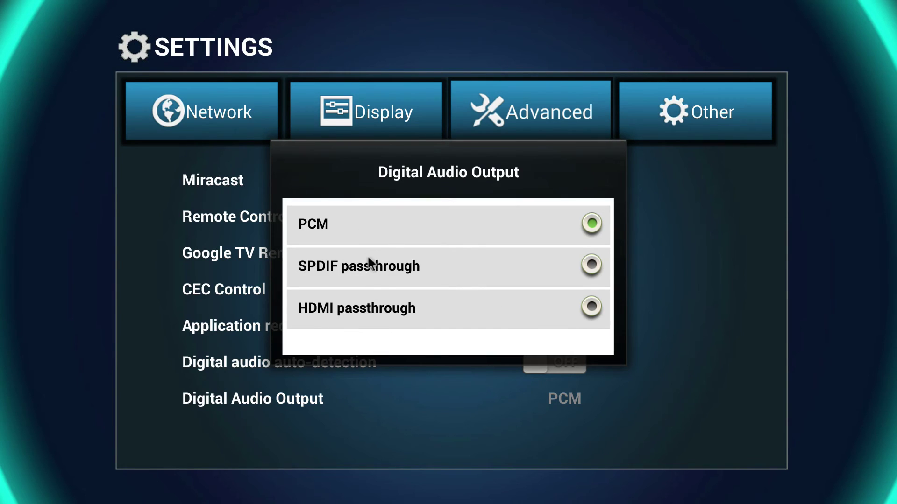
left_click(418, 244)
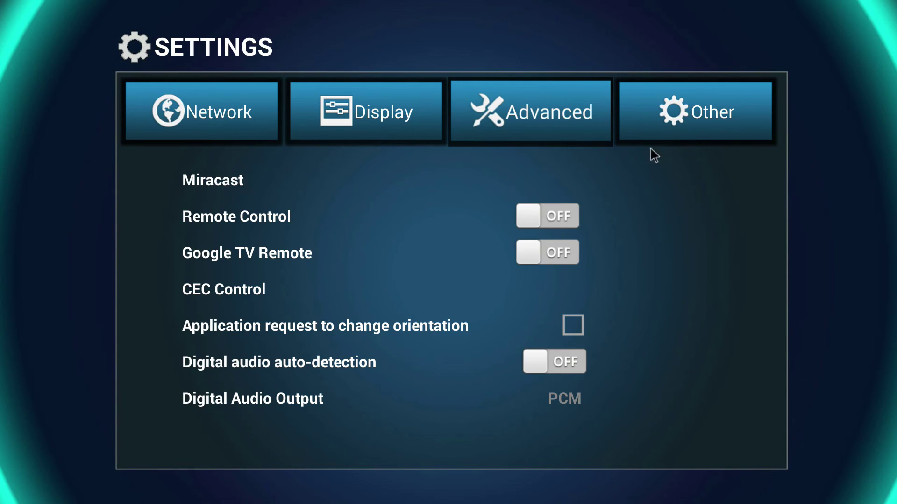
Check System Update under the Other tab, then go to More Settings
left_click(670, 107)
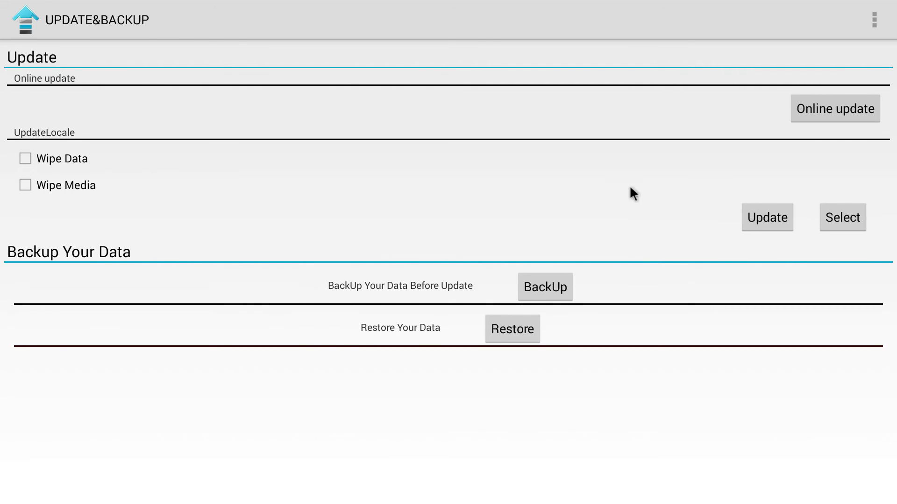
key("Escape")
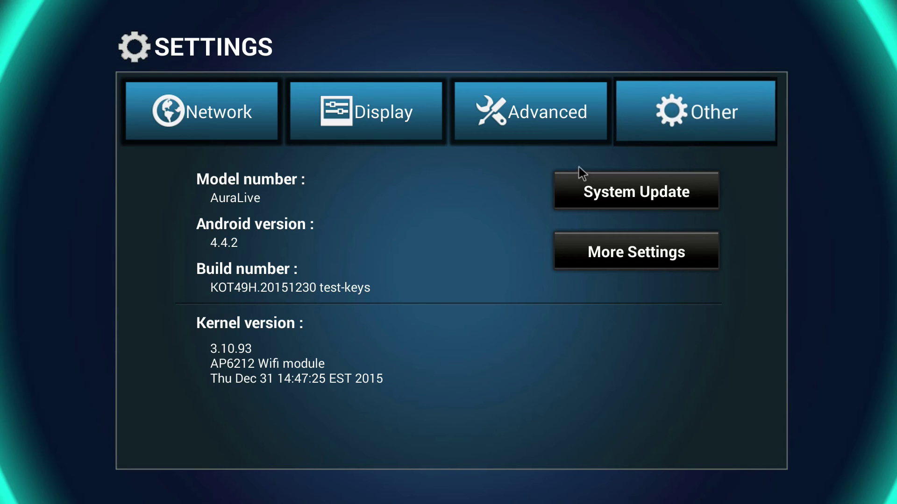
left_click(610, 254)
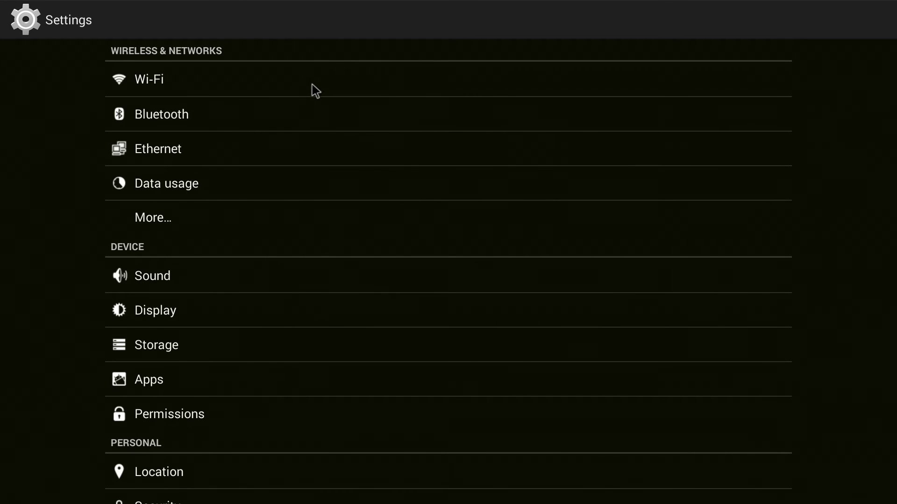
Move down the Android Settings list past network, device and Location entries, and open Security
key("Down")
key("Down")
key("Down")
key("Down")
key("Down")
key("Down")
key("Down")
key("Down")
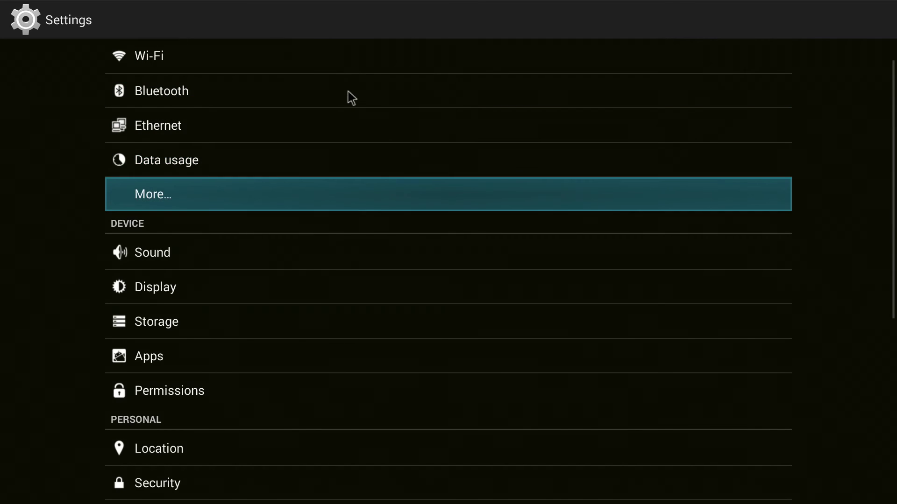
key("Down")
key("Down")
key("Down")
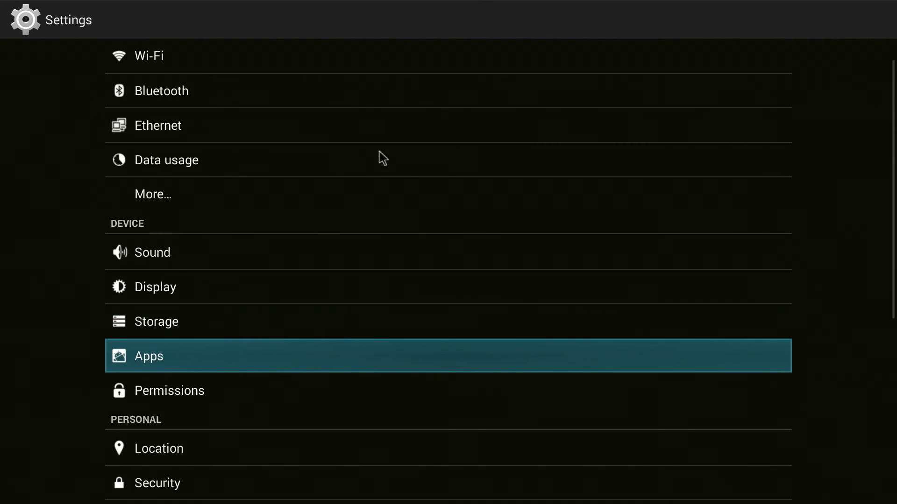
key("Down")
key("Down")
key("Down")
key("Down")
key("Down")
key("Down")
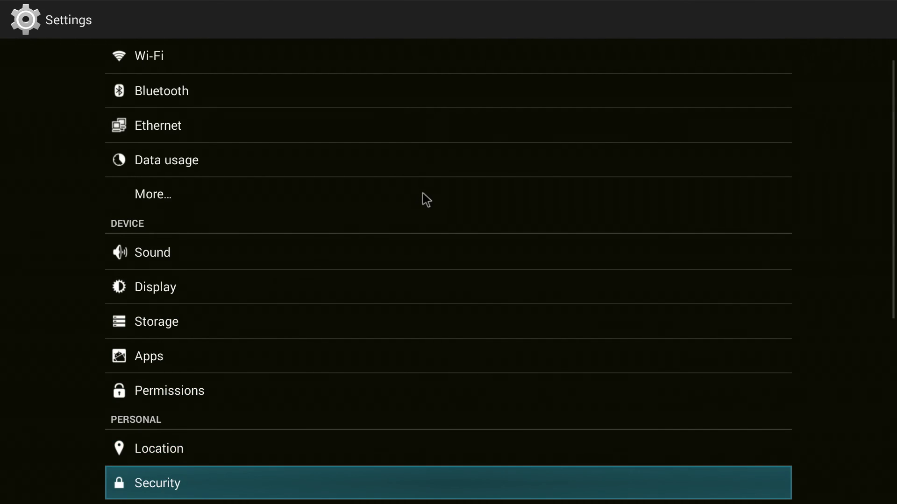
key("Down")
key("Down")
key("Down")
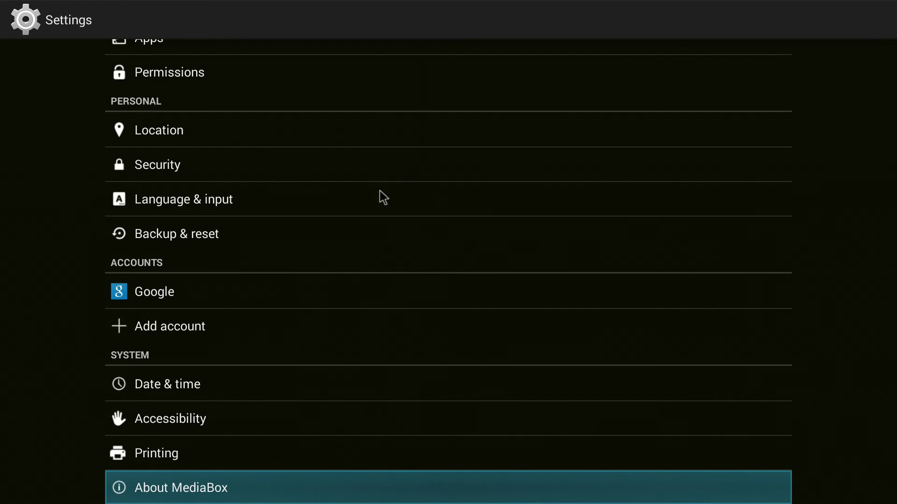
left_click(350, 161)
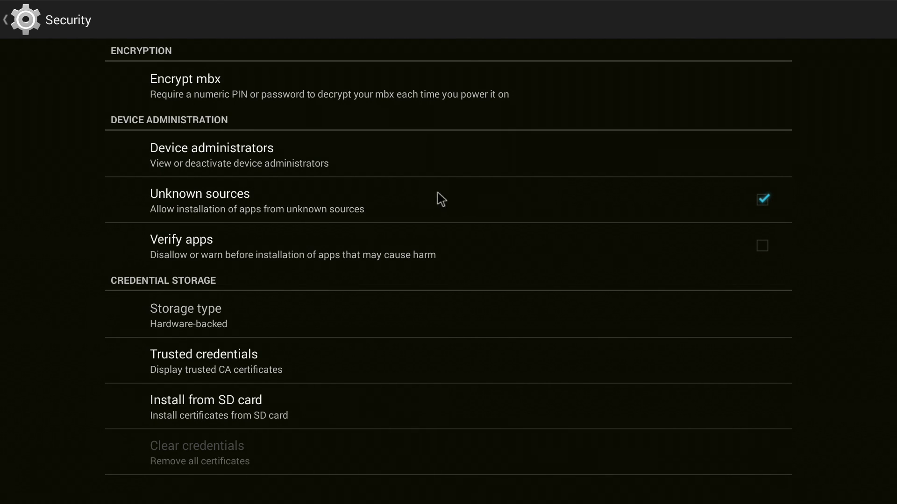
Review the Security options down to Clear credentials, then return to the Network tab
key("Down")
key("Down")
key("Down")
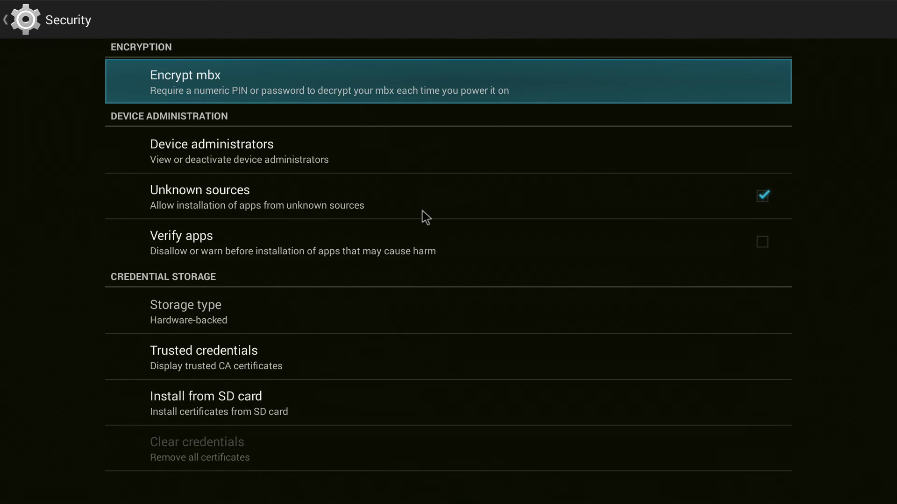
key("Down")
key("Down")
key("Down")
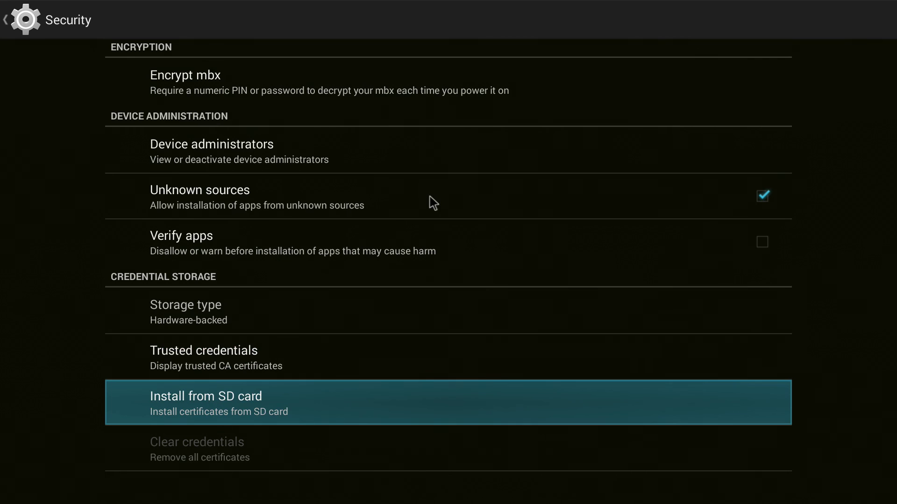
key("Down")
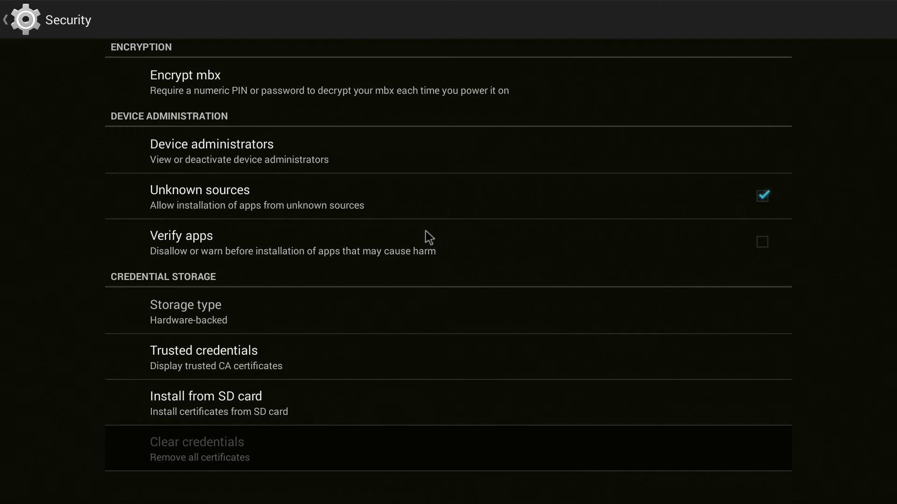
key("Escape")
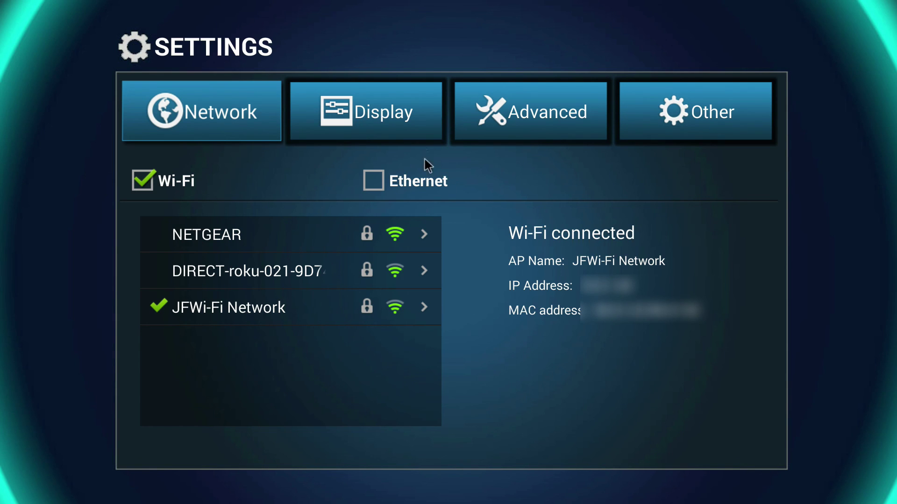
Exit the box's Settings back to the AURA launcher with app tiles and shortcut bar
key("Escape")
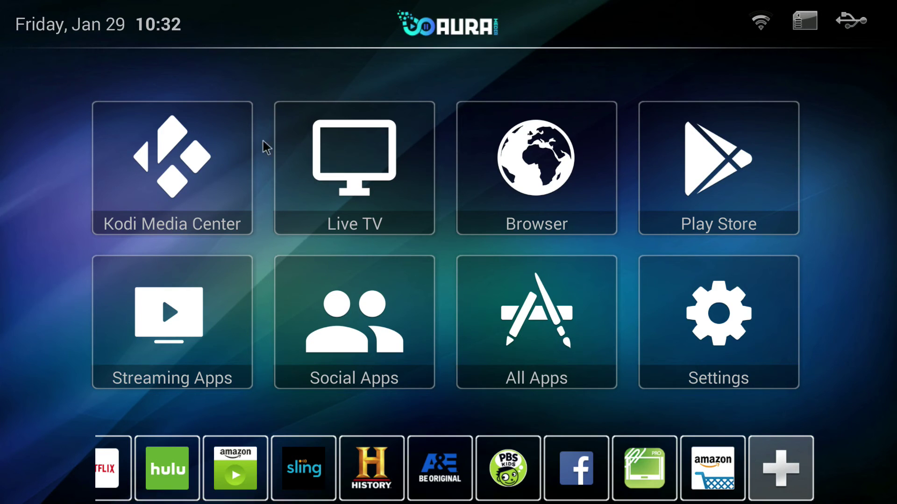